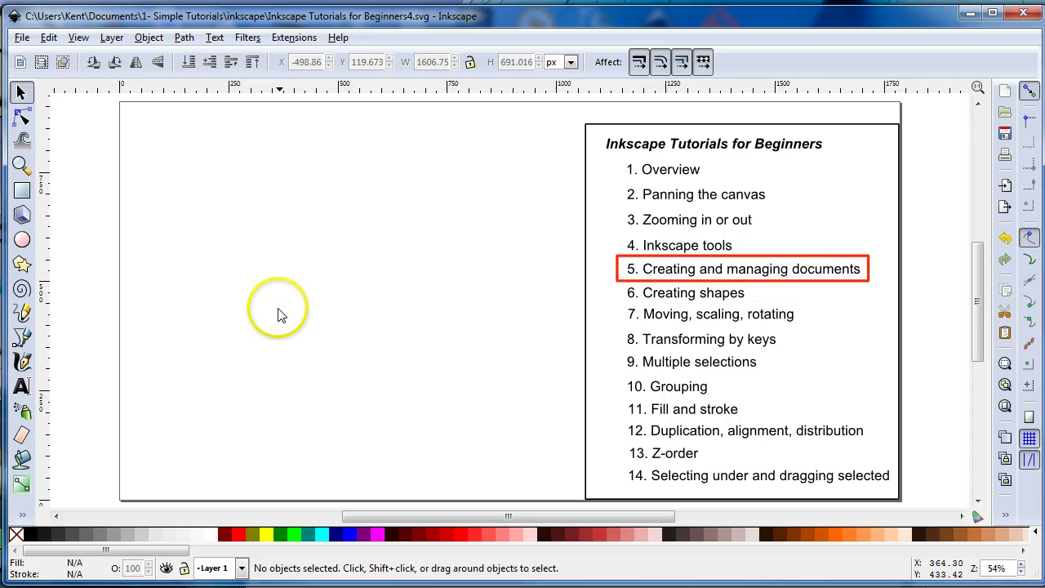
Browse the new-document templates, then dismiss them without choosing one
click(93, 185)
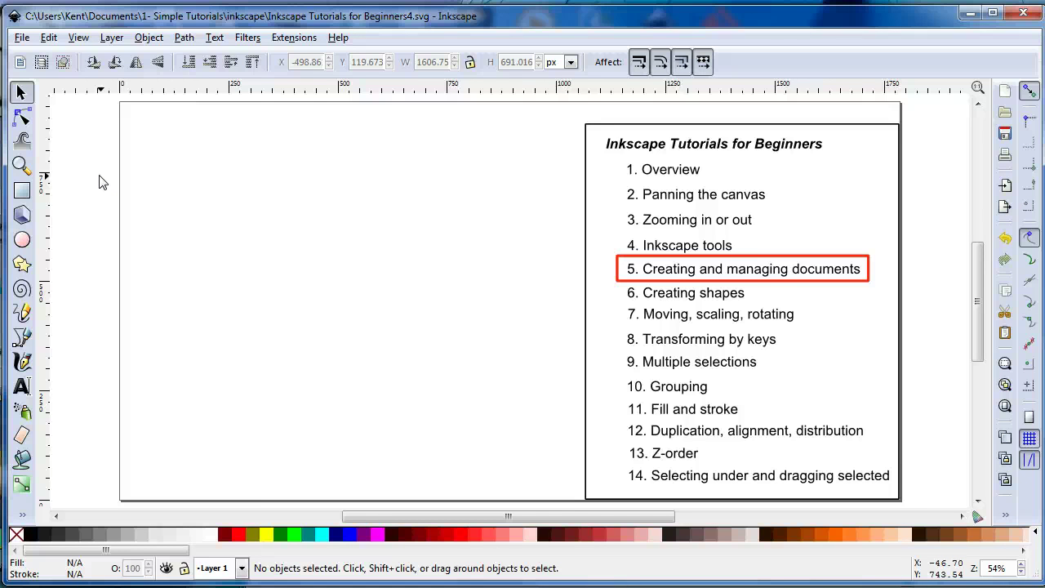
click(98, 200)
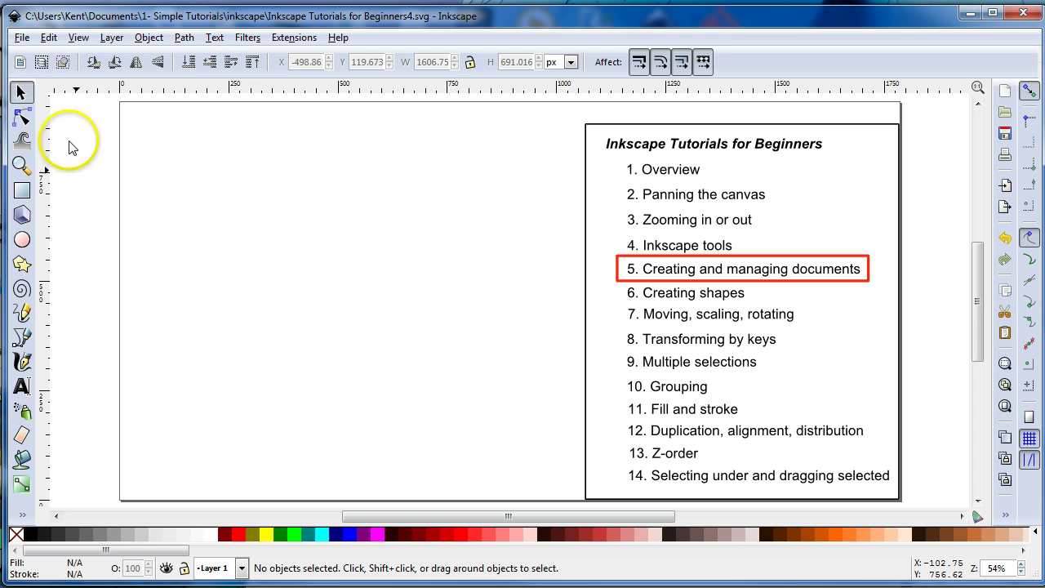
click(24, 38)
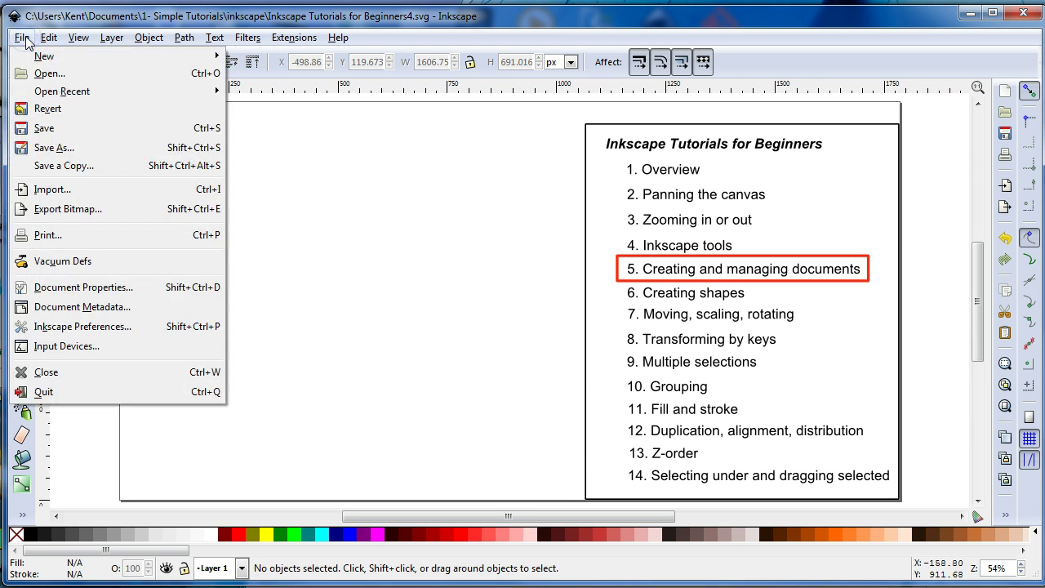
mouse_move(38, 57)
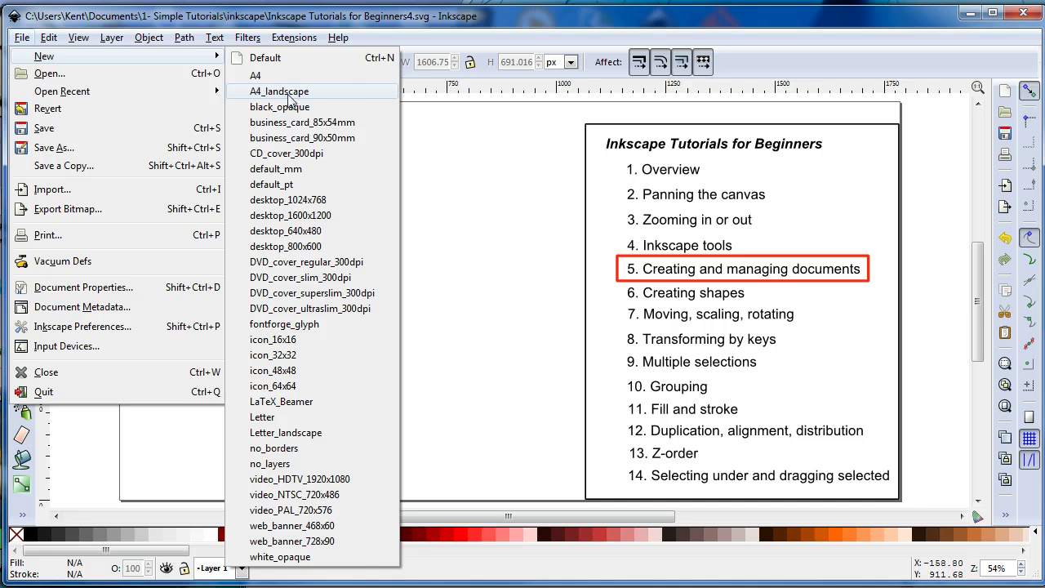
click(441, 145)
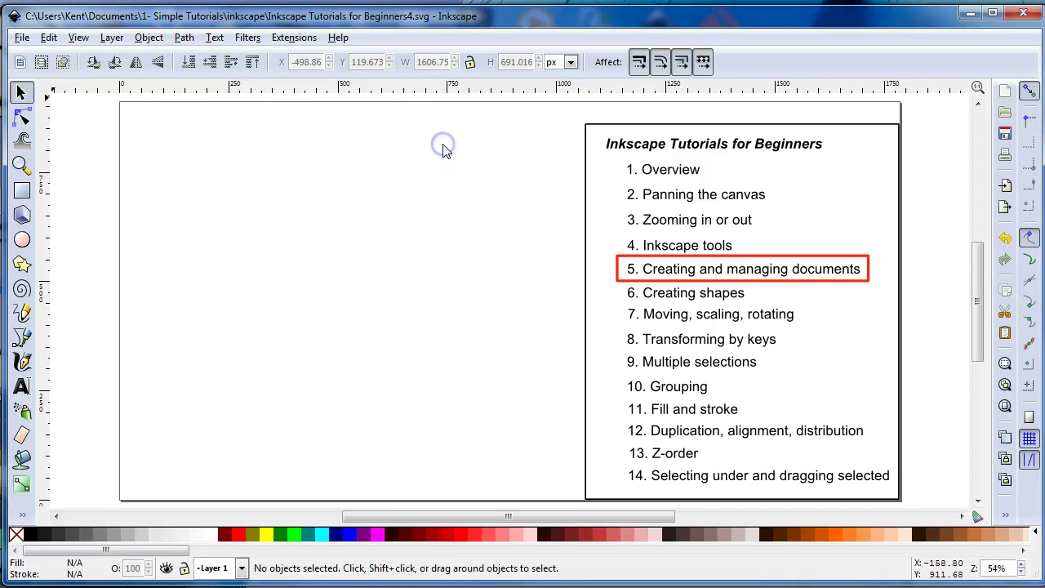
Point out File > Open, then move the Sample folder window to the centre and aside
click(22, 39)
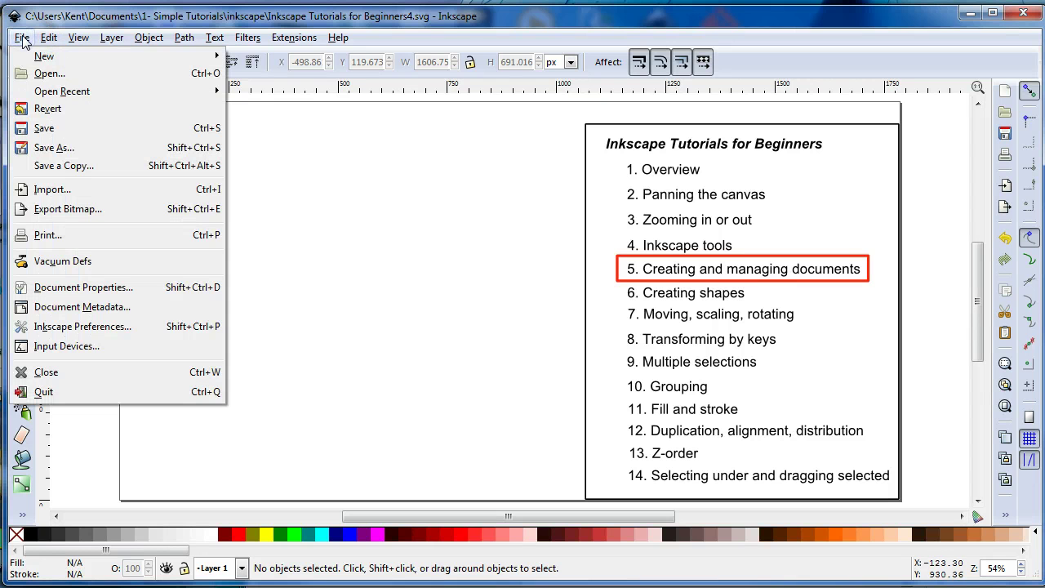
click(39, 76)
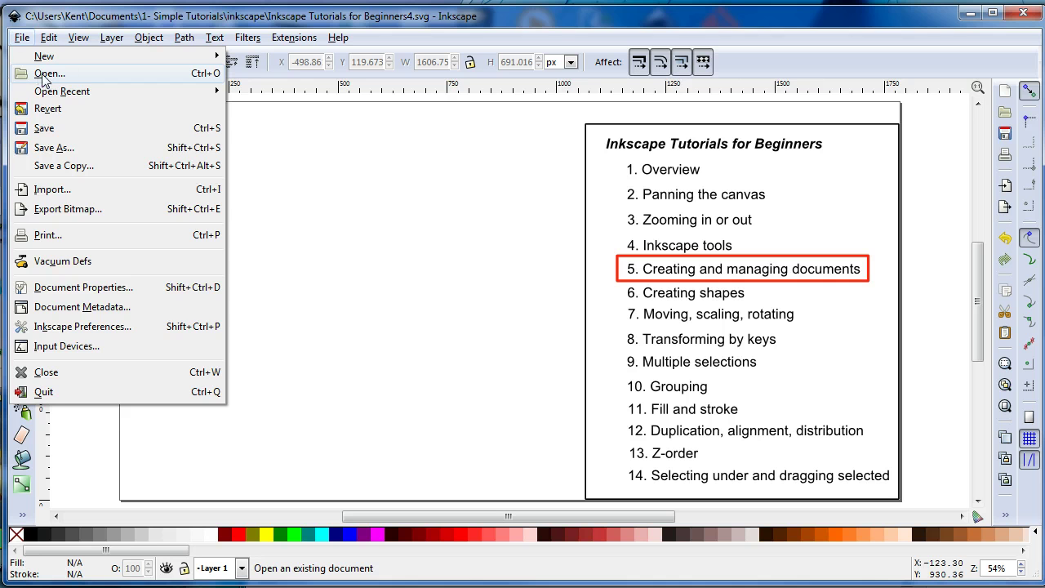
click(49, 8)
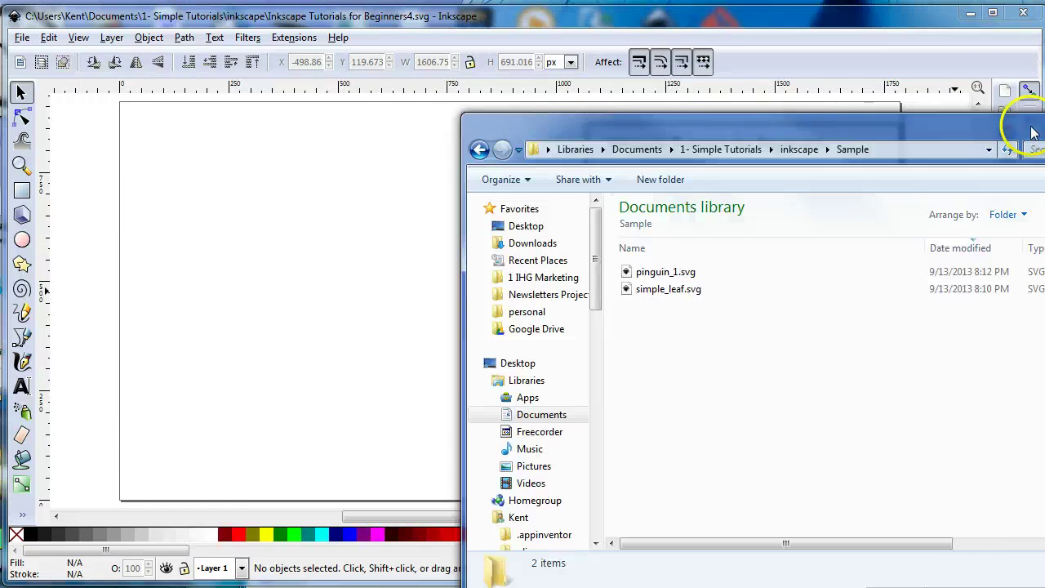
drag(1021, 122, 640, 69)
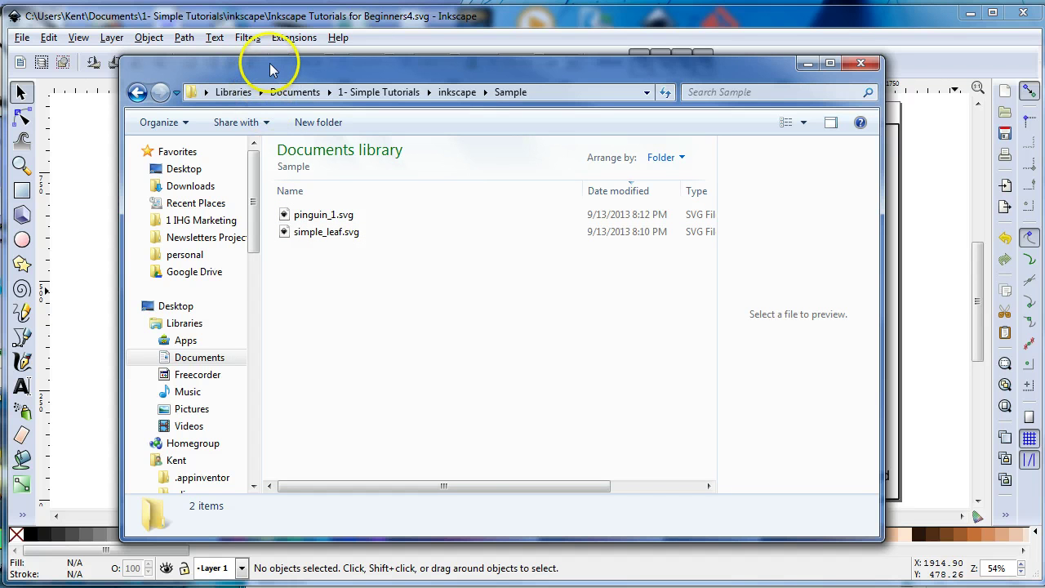
drag(272, 70, 1044, 74)
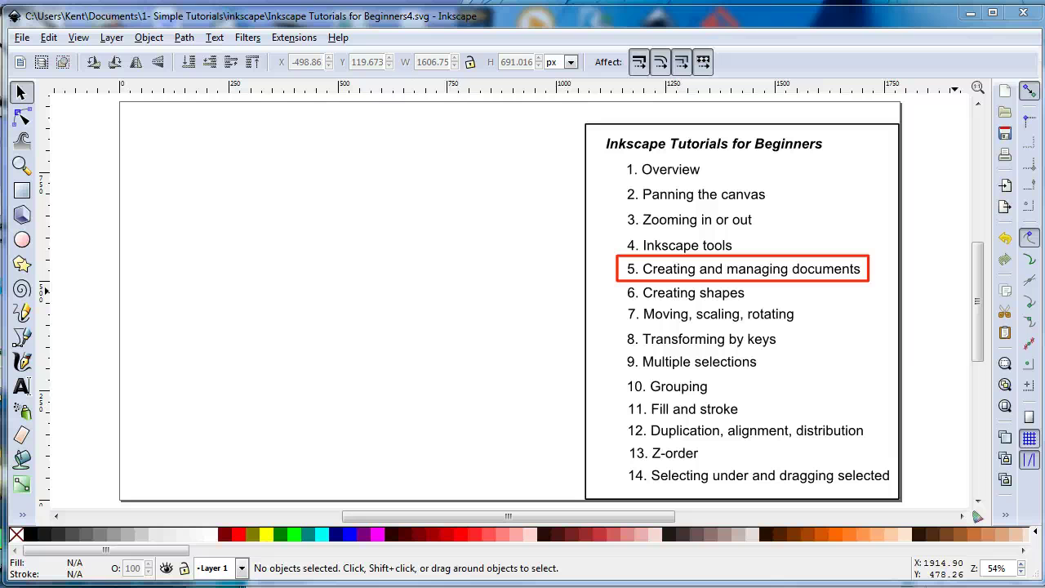
Create a Default-template document and move its window up and enlarge it
click(22, 38)
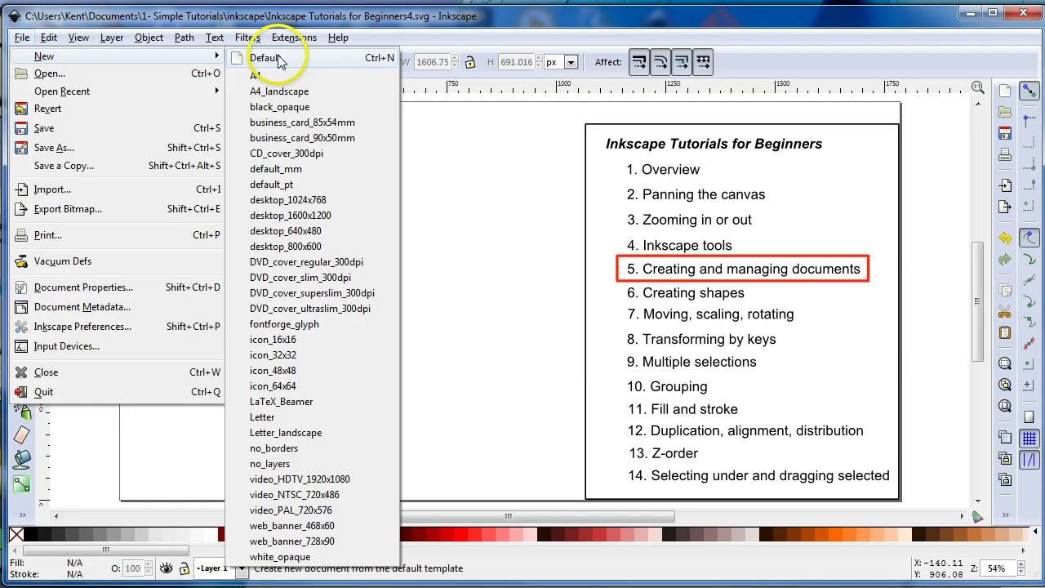
click(277, 60)
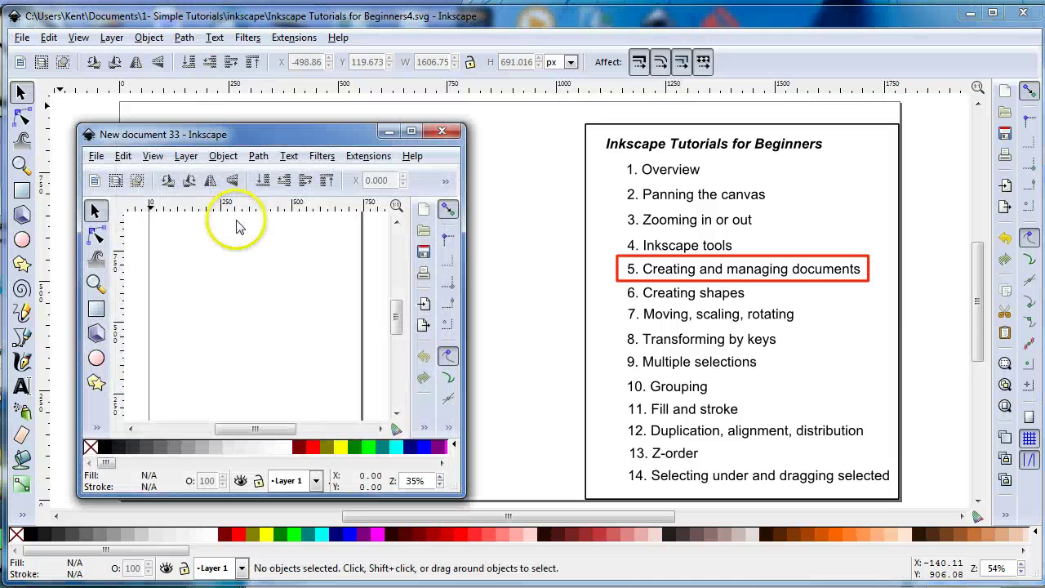
drag(268, 130, 263, 52)
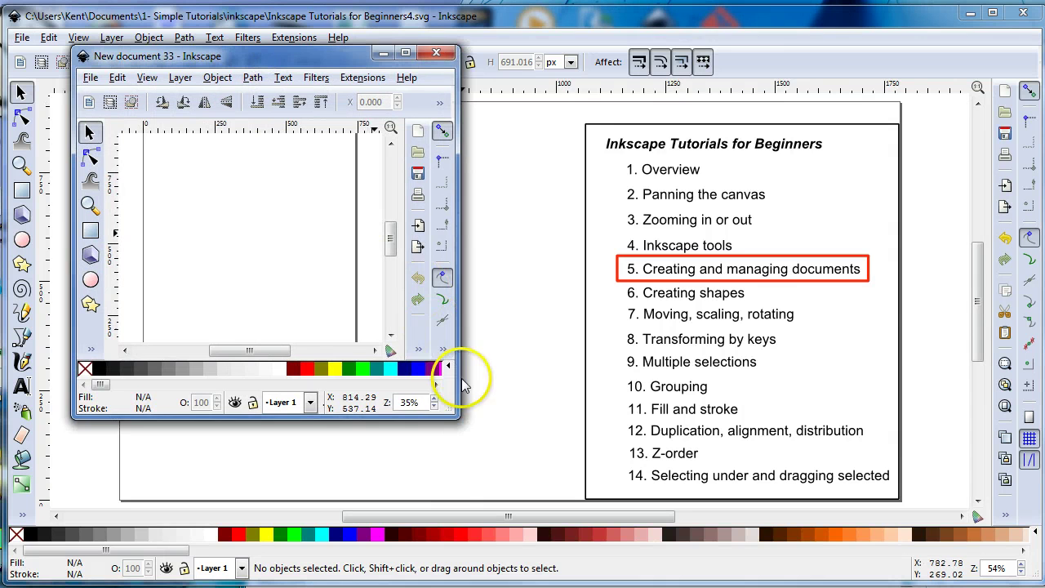
drag(455, 415, 901, 510)
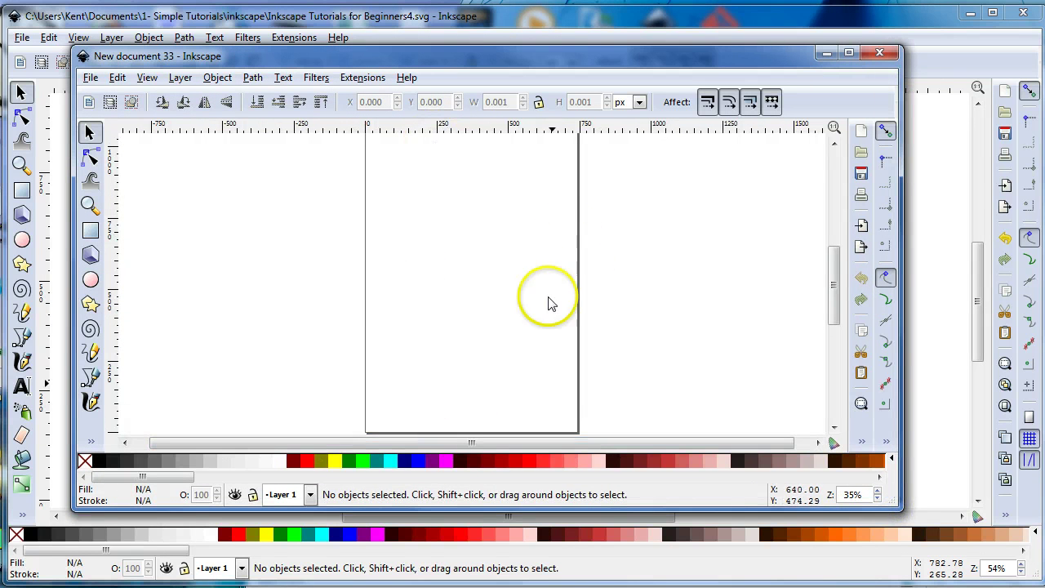
drag(834, 286, 833, 270)
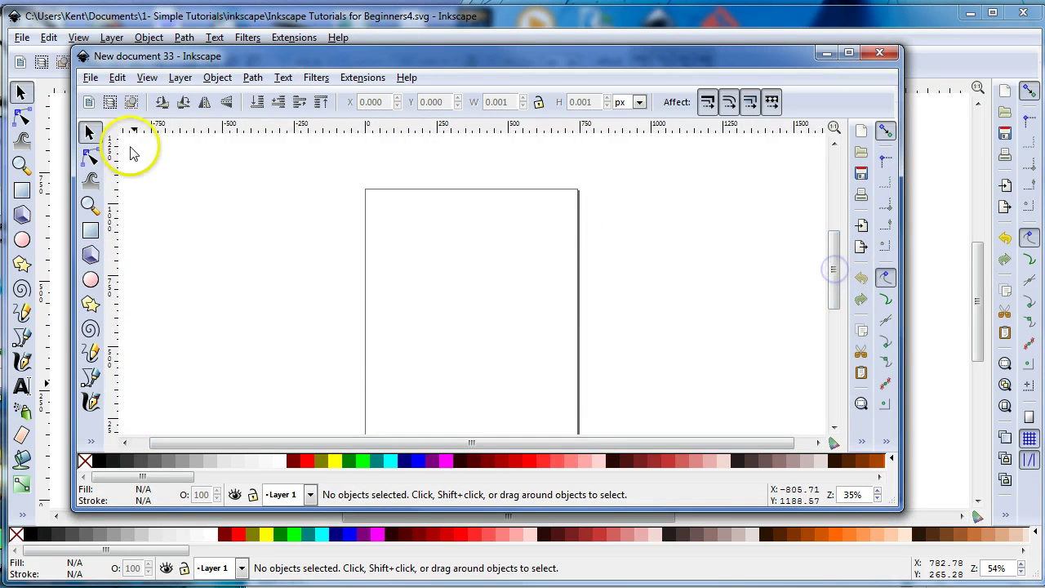
click(91, 77)
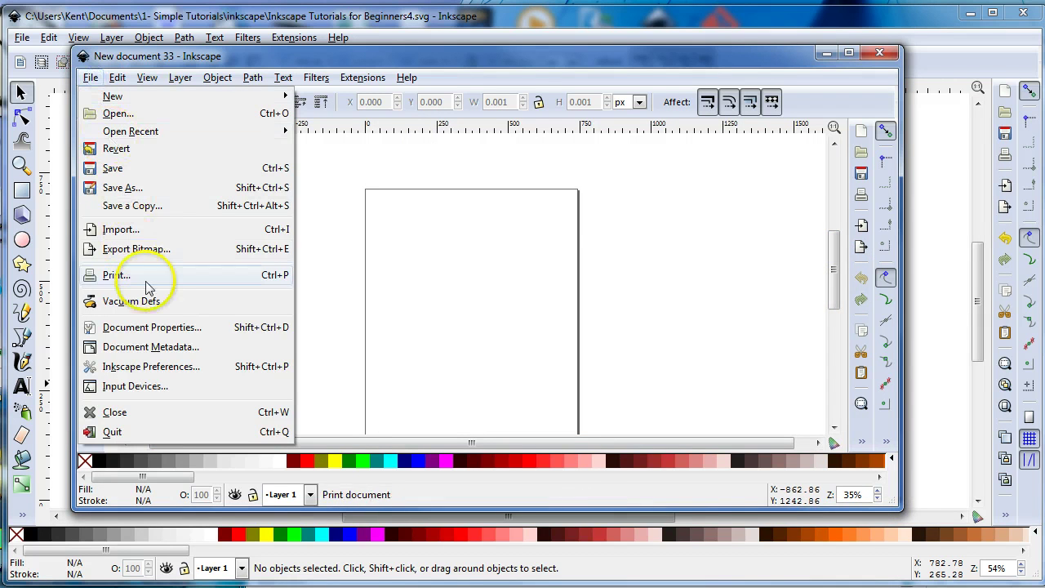
Set the page to landscape (1052.36 × 744.09 px), keeping px units, and close Document Properties
click(153, 327)
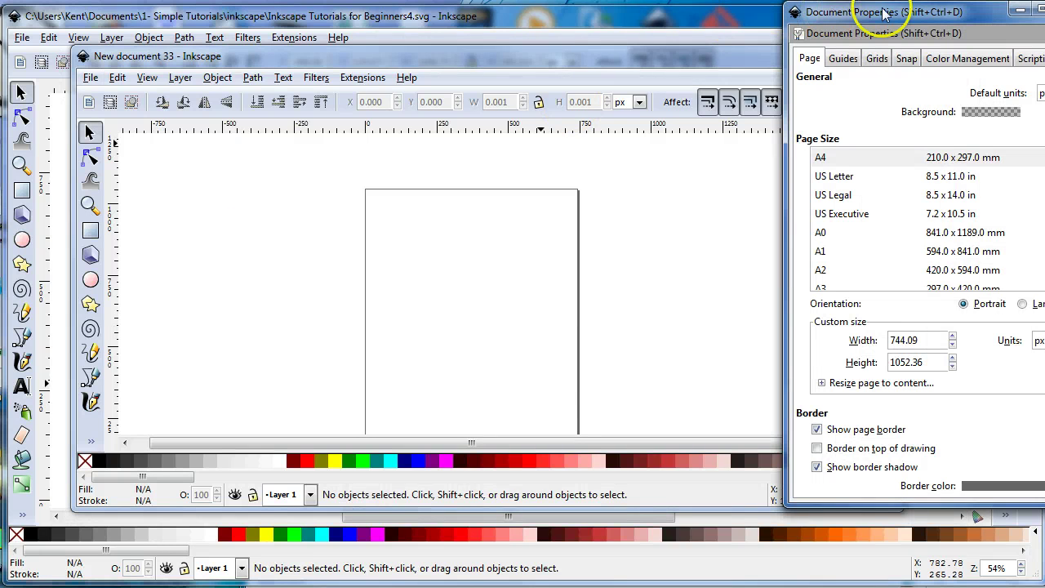
drag(882, 11, 475, 17)
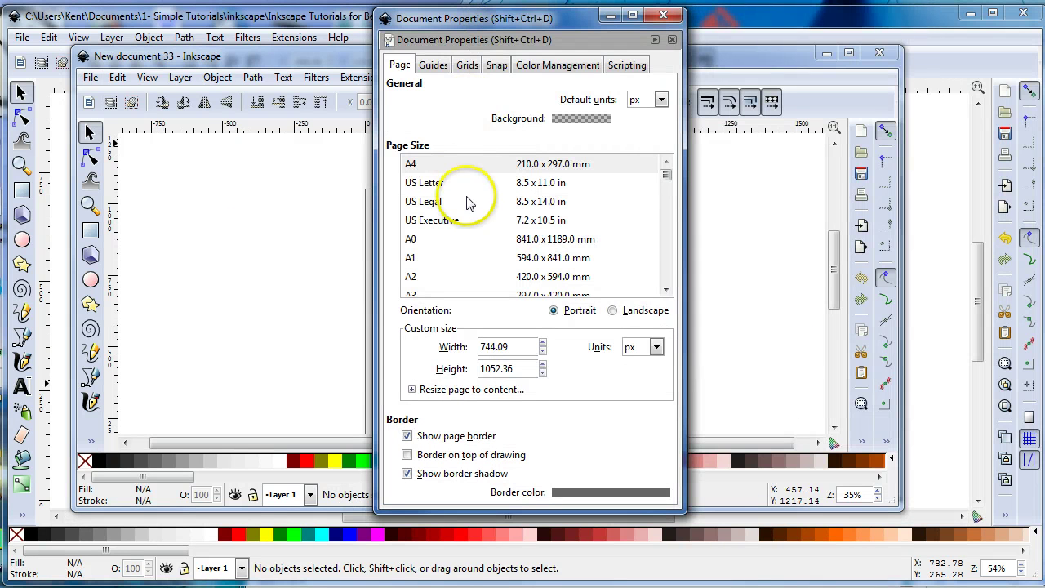
click(613, 310)
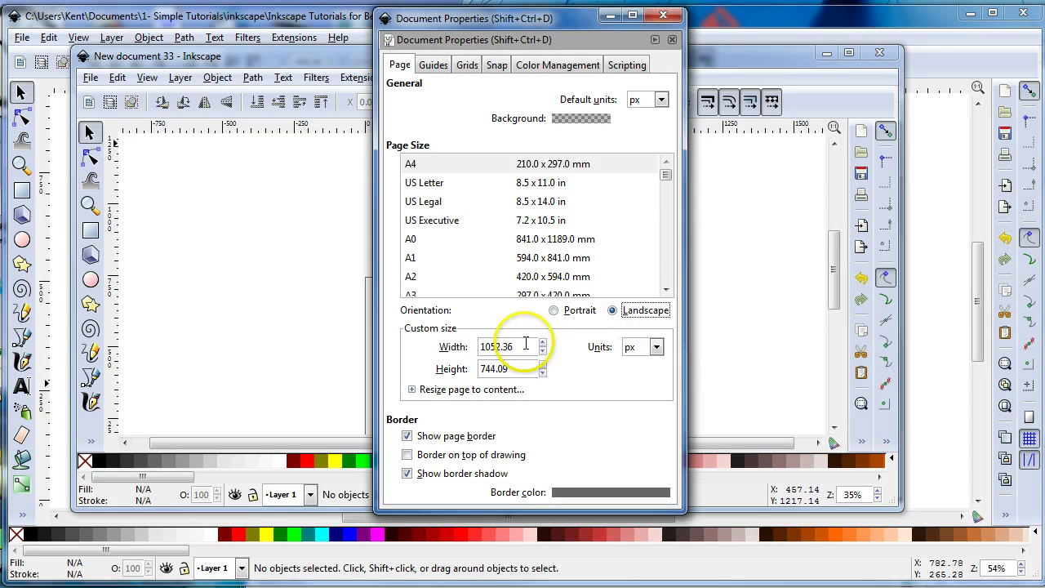
drag(670, 173, 671, 272)
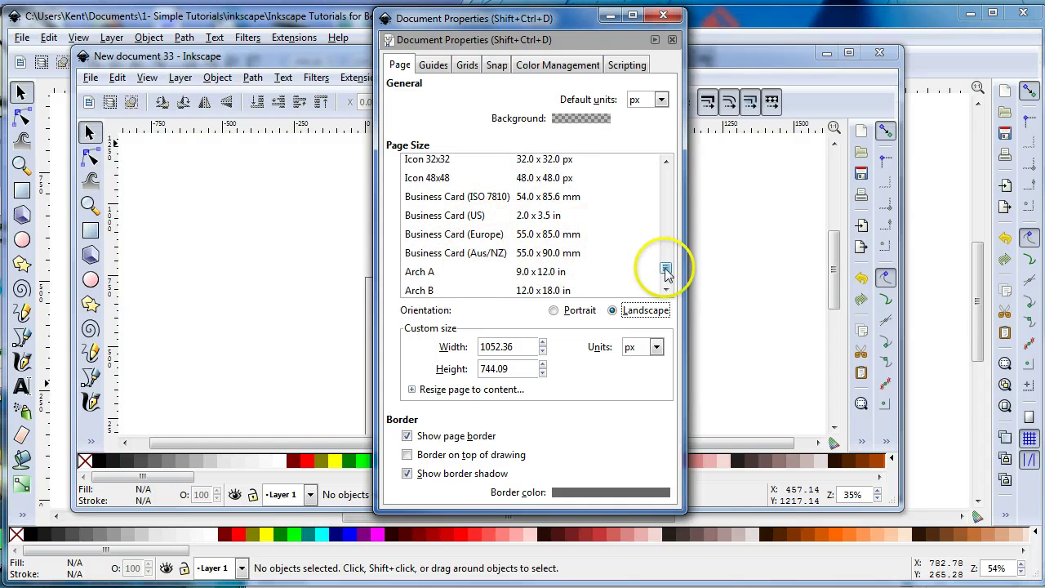
drag(666, 273, 667, 281)
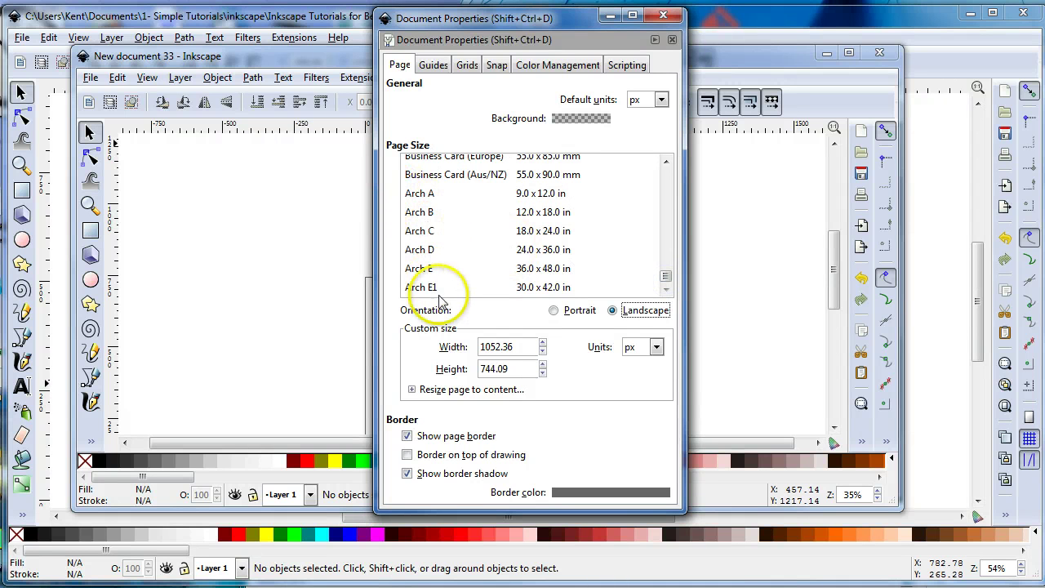
click(657, 349)
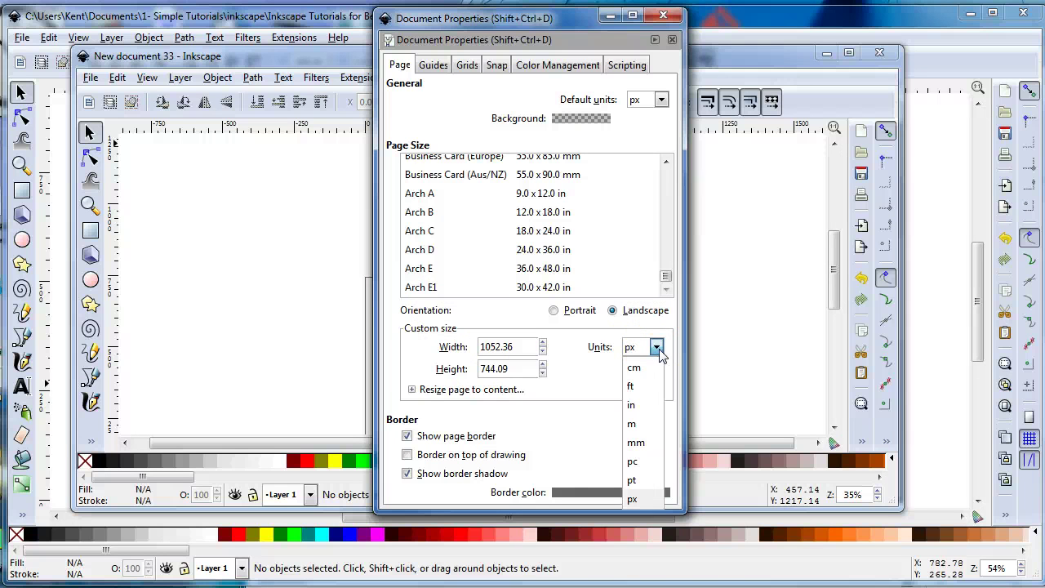
click(578, 346)
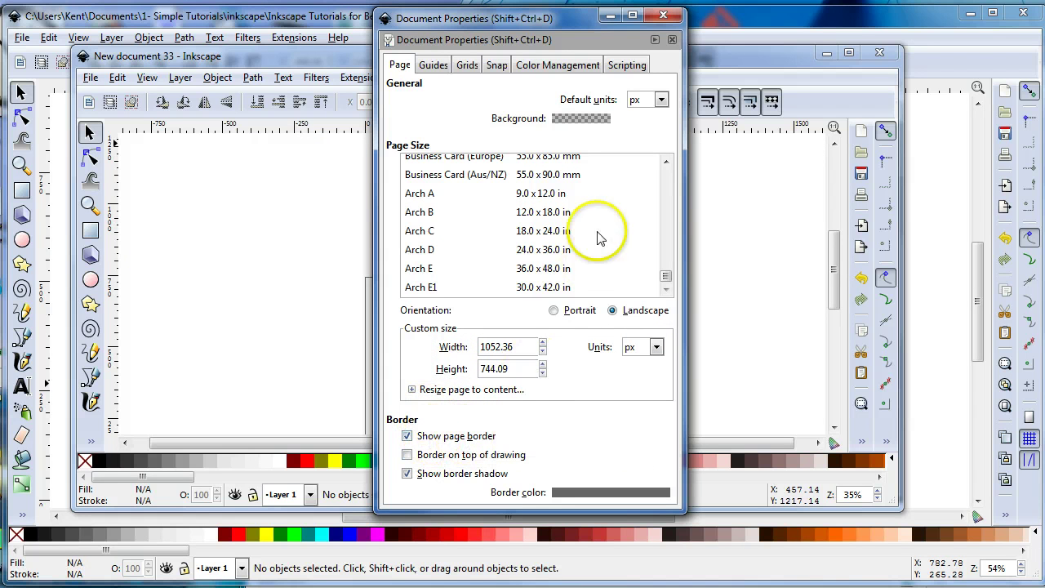
click(665, 14)
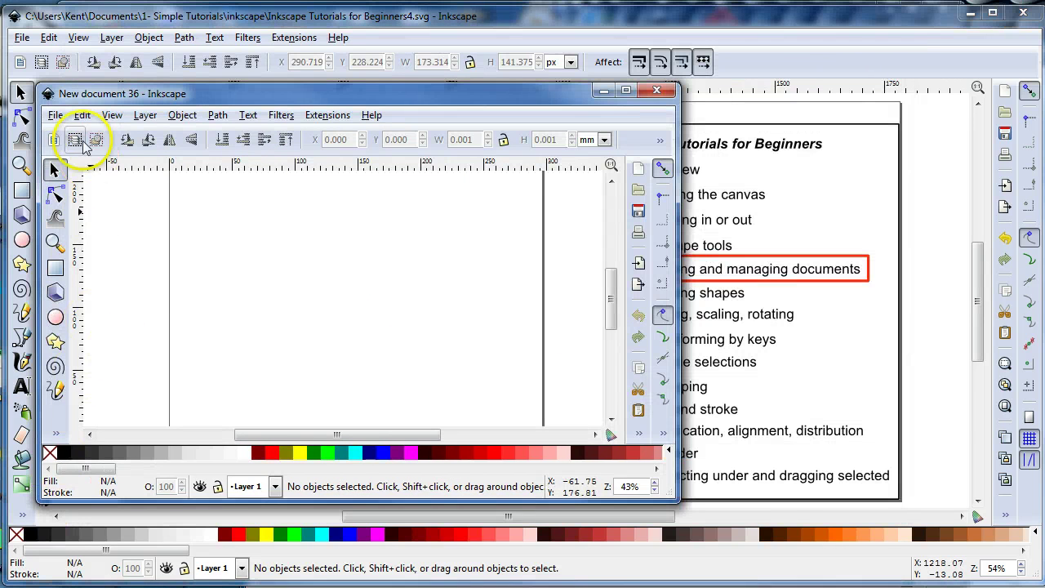
Open Document Properties for New document 36 and move the dialog left
click(54, 116)
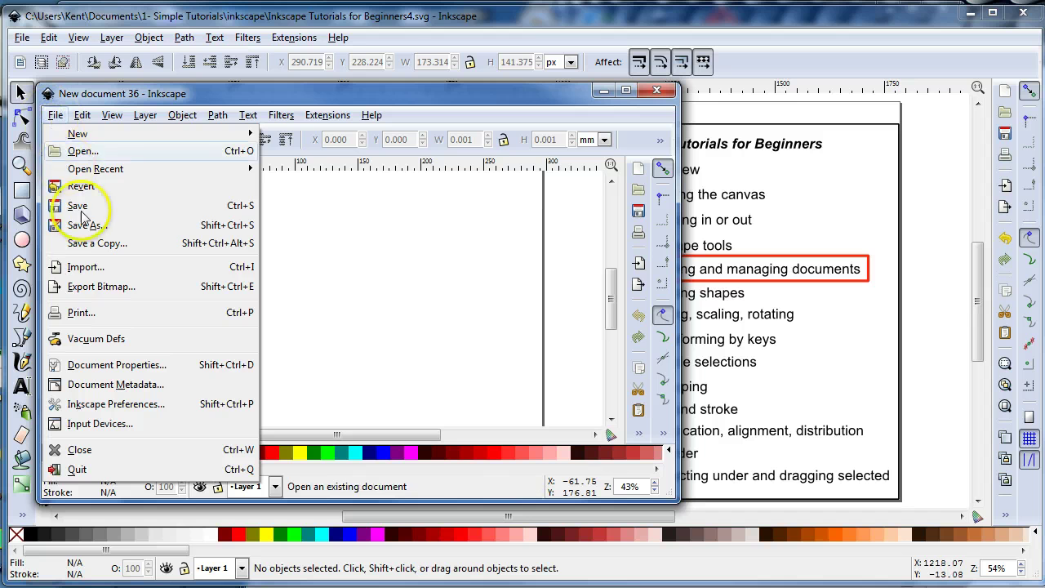
click(102, 365)
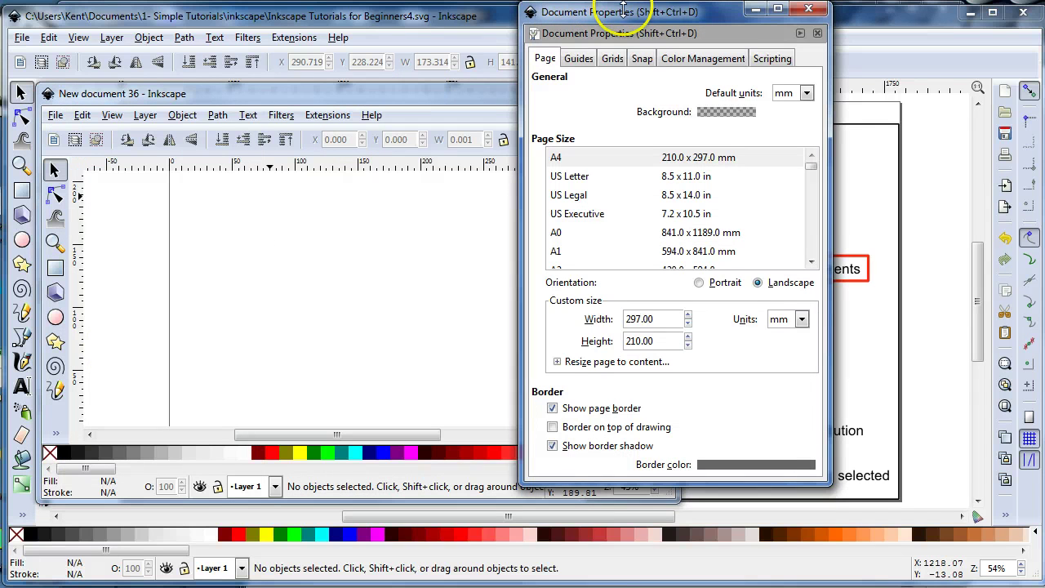
drag(600, 12, 438, 81)
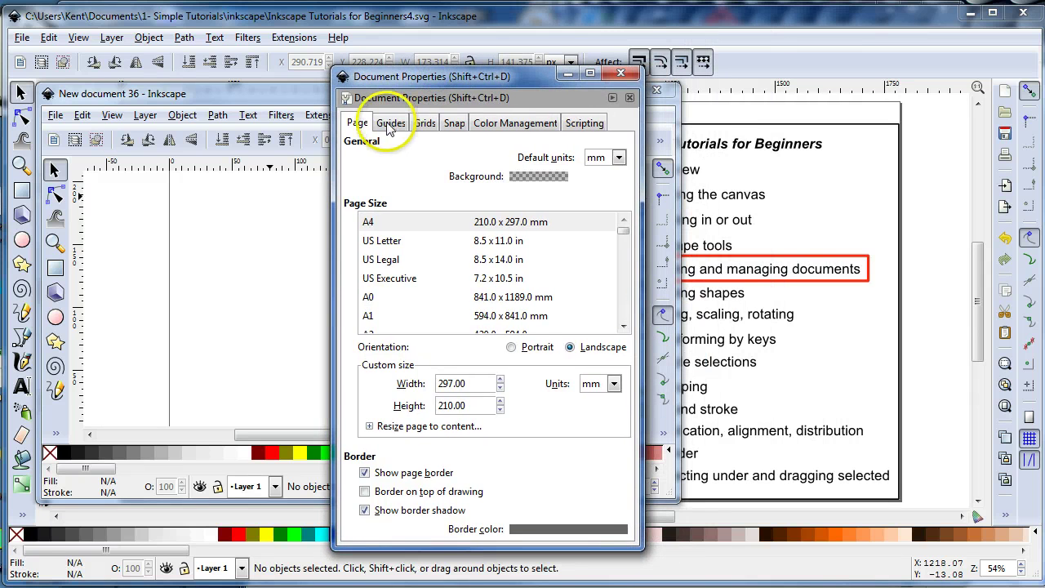
Browse the Guides, Grids, Snap, Color Management and Scripting tabs, return to Page, and close
click(391, 124)
click(425, 124)
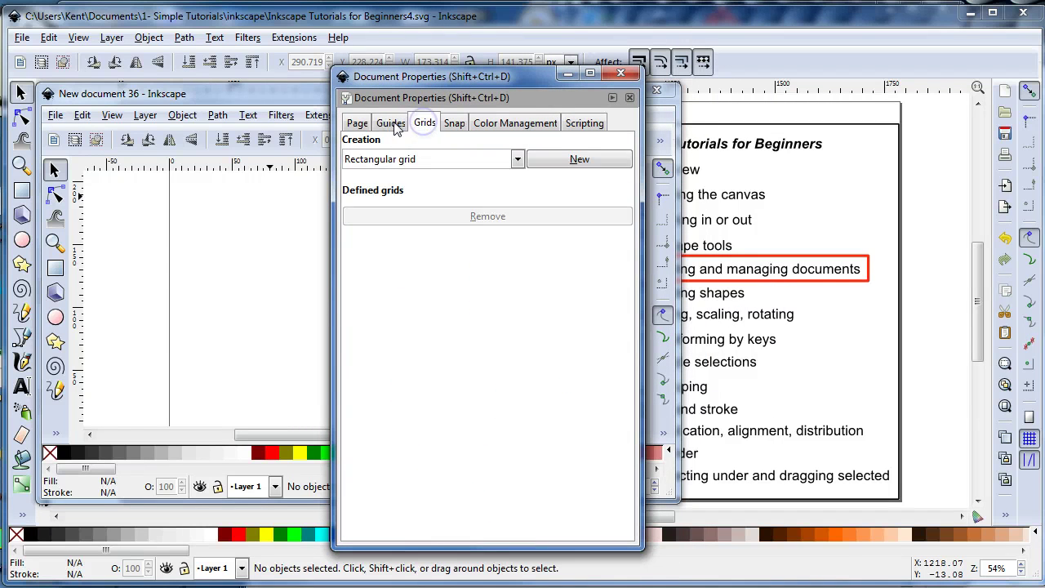
click(390, 124)
click(428, 126)
click(453, 127)
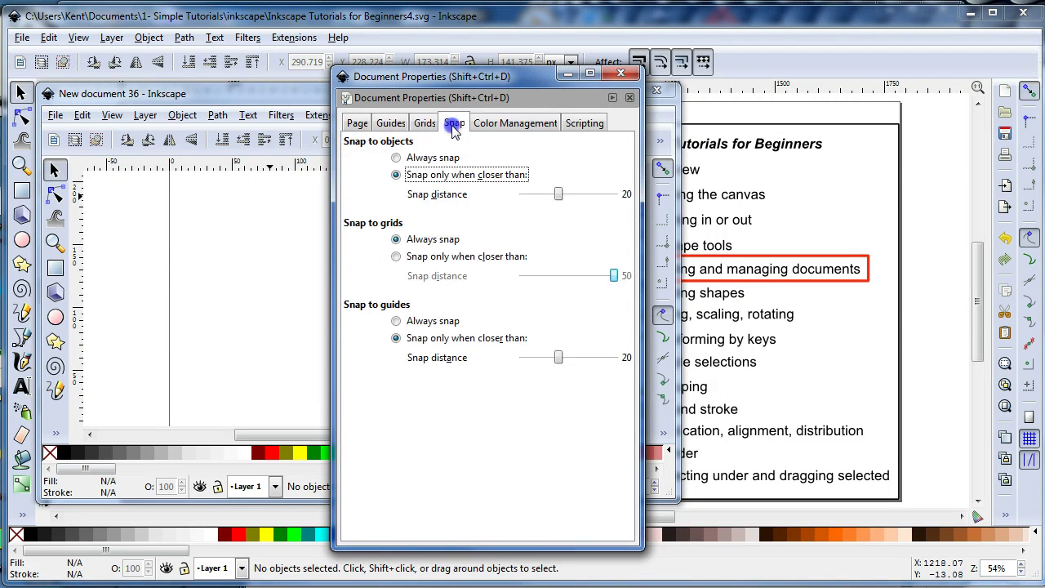
click(495, 125)
click(581, 123)
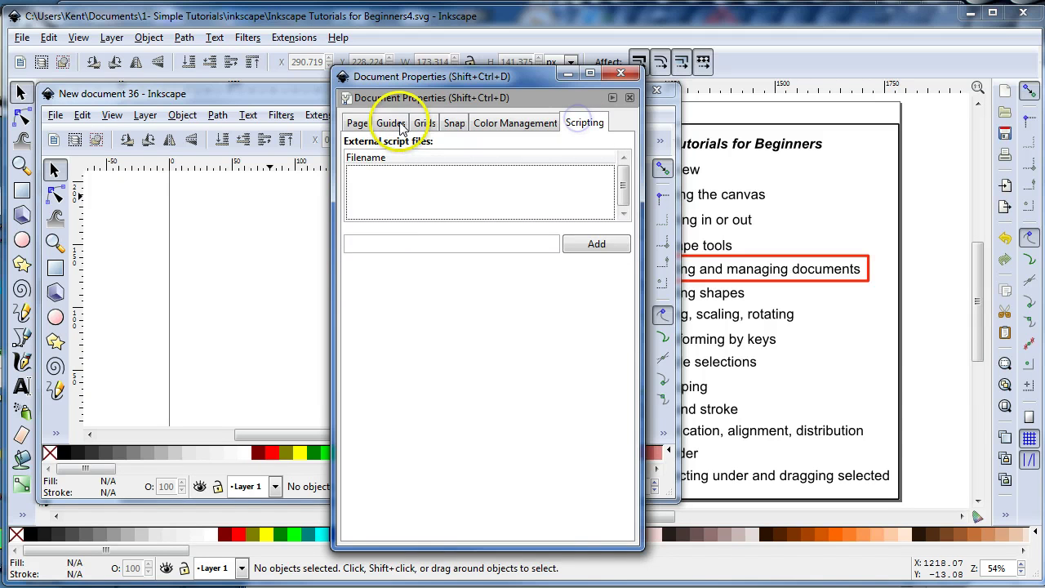
click(425, 122)
click(545, 122)
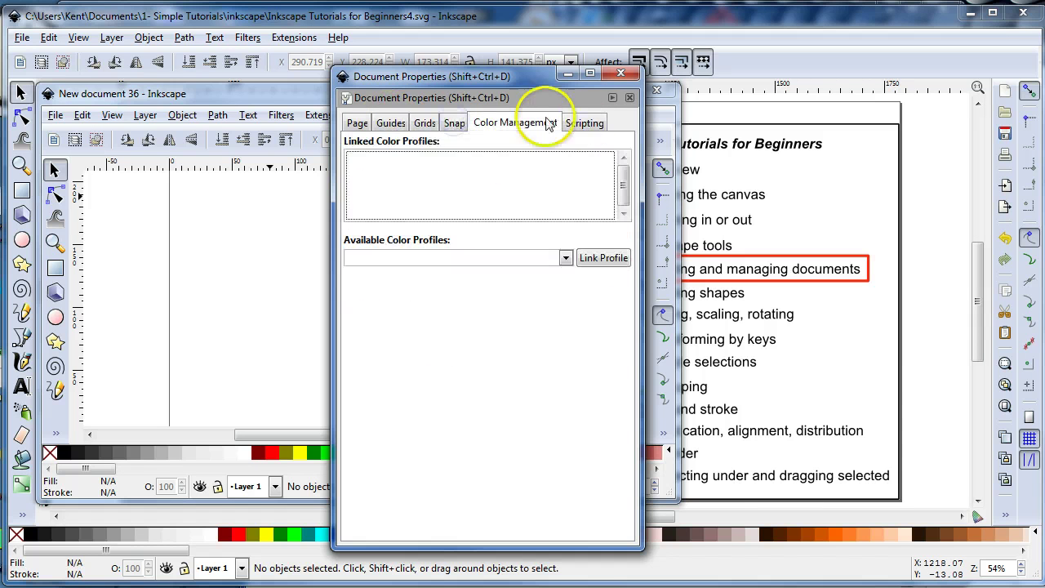
click(601, 122)
click(356, 123)
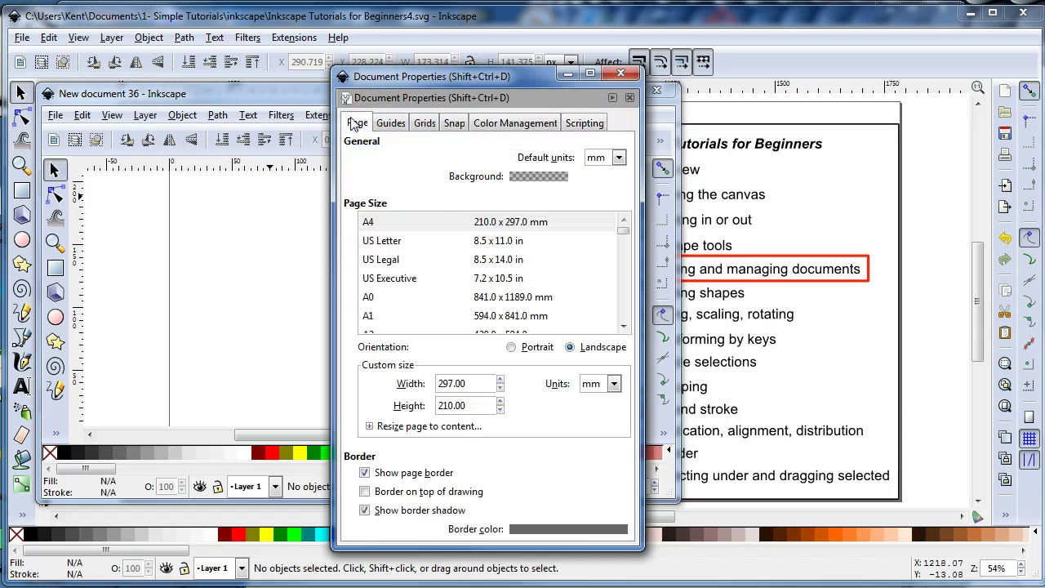
click(622, 75)
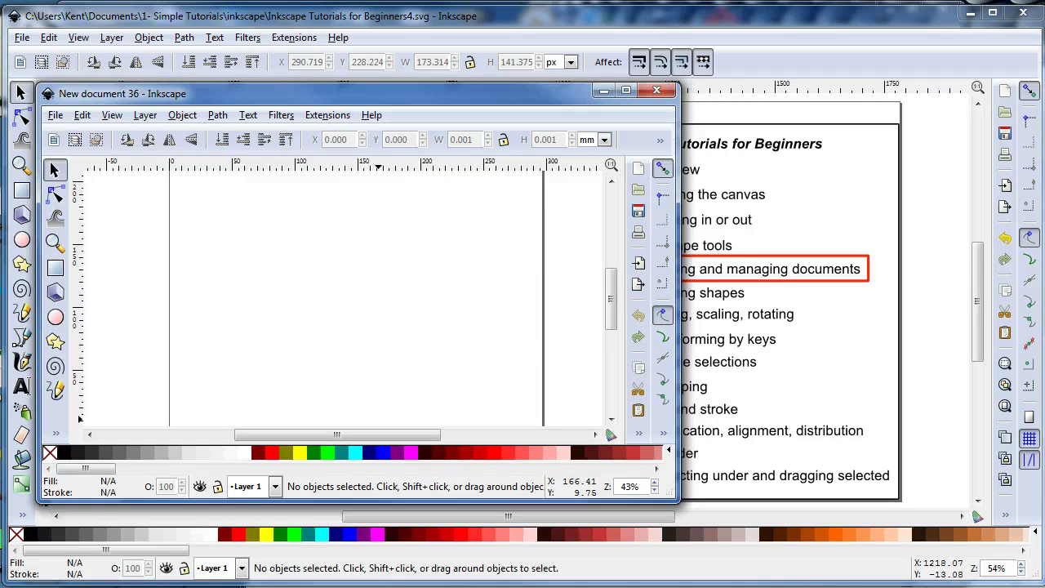
Close New document 33 without saving and return to the tutorial document
click(707, 253)
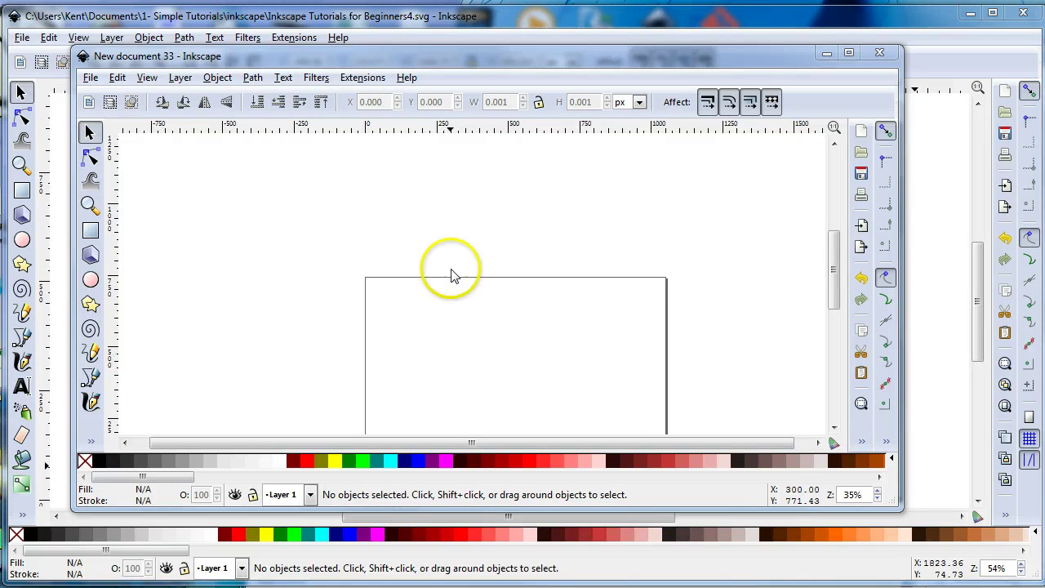
click(879, 53)
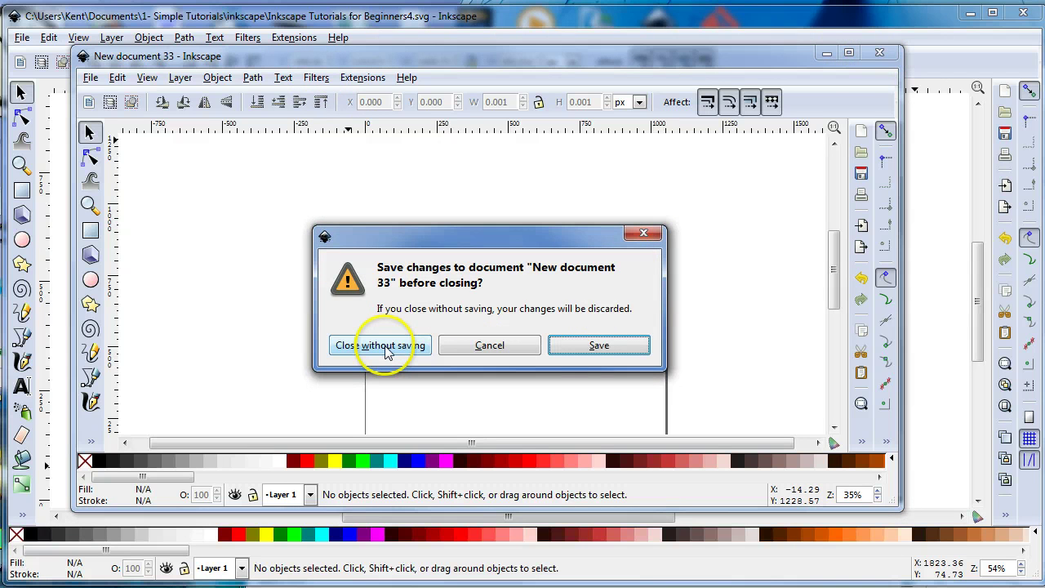
click(380, 346)
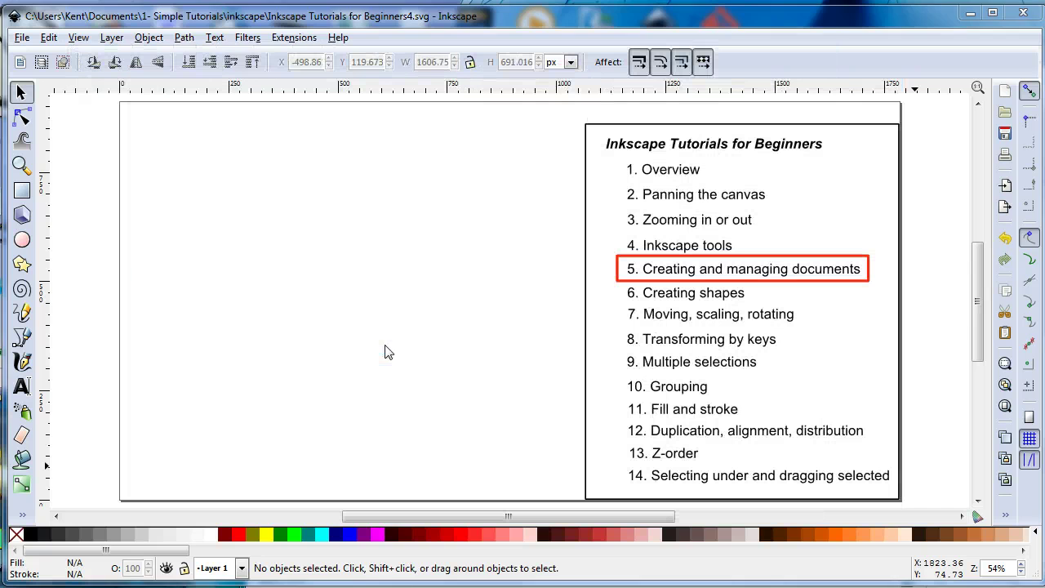
click(211, 282)
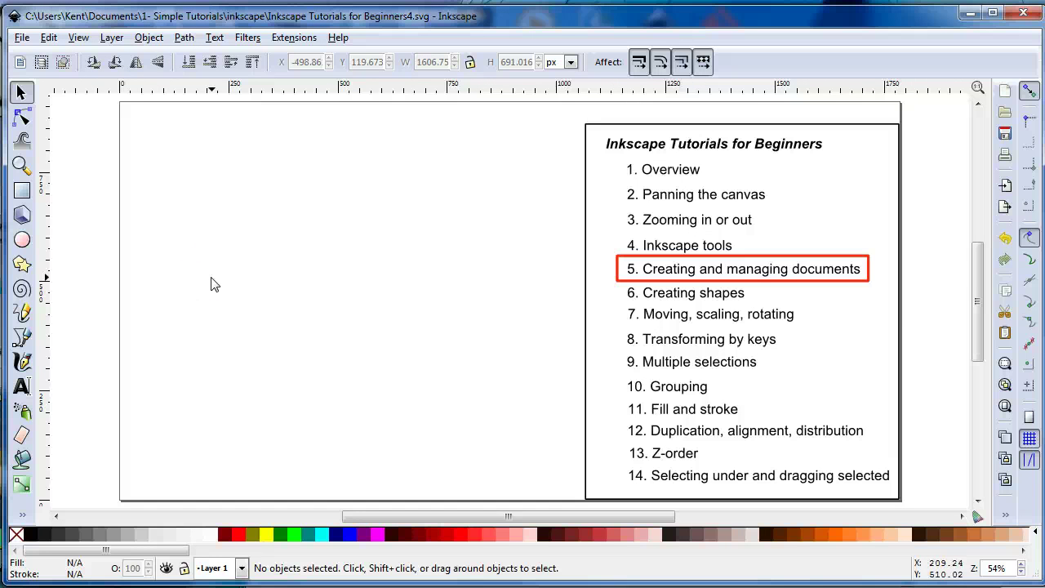
click(212, 353)
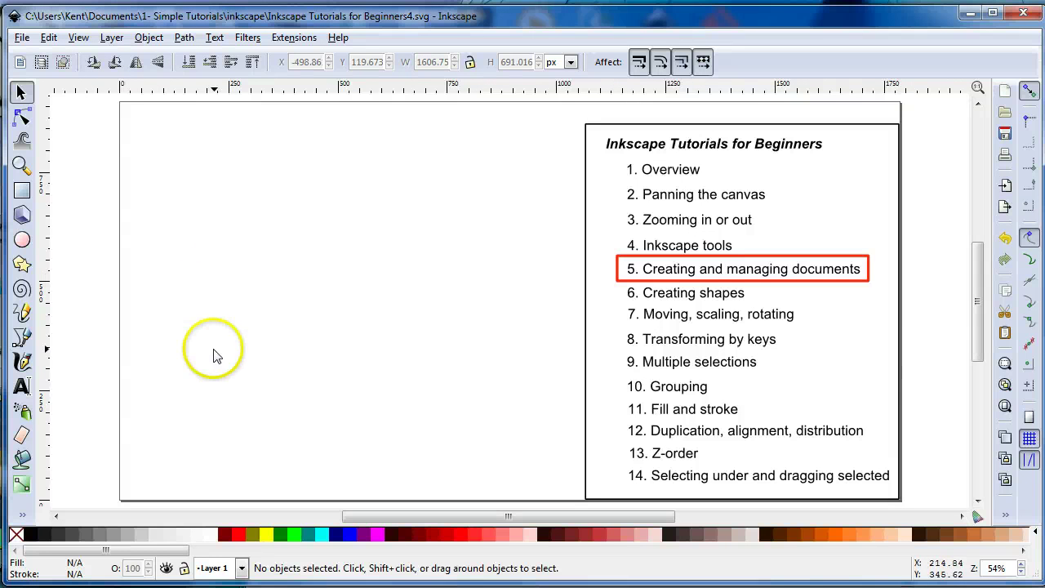
click(194, 350)
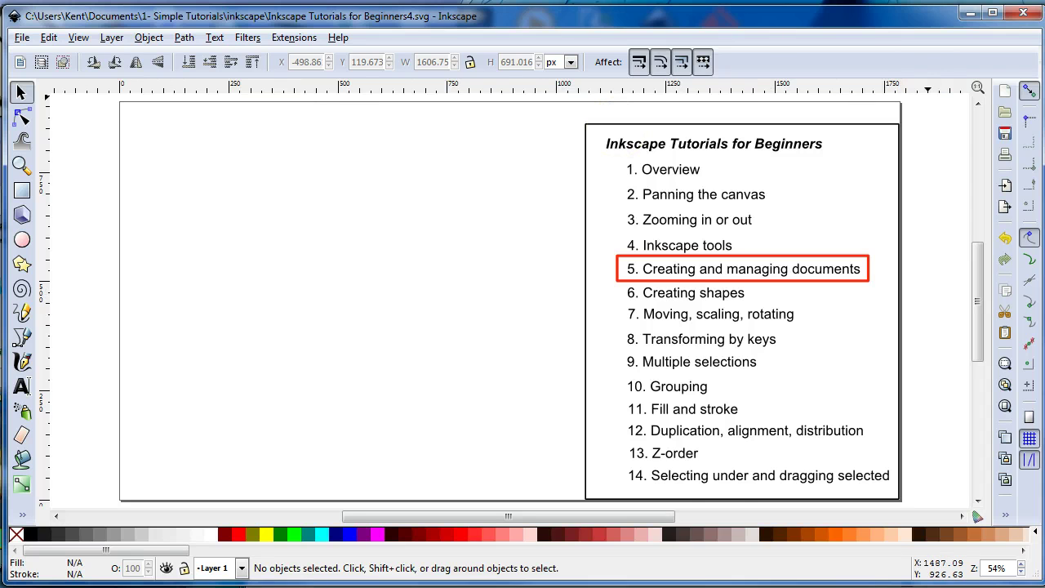
Drag pinguin_1.svg from the Sample folder onto the Inkscape canvas, then move Explorer aside
mouse_move(964, 100)
mouse_down()
mouse_move(759, 76)
mouse_move(739, 85)
mouse_up()
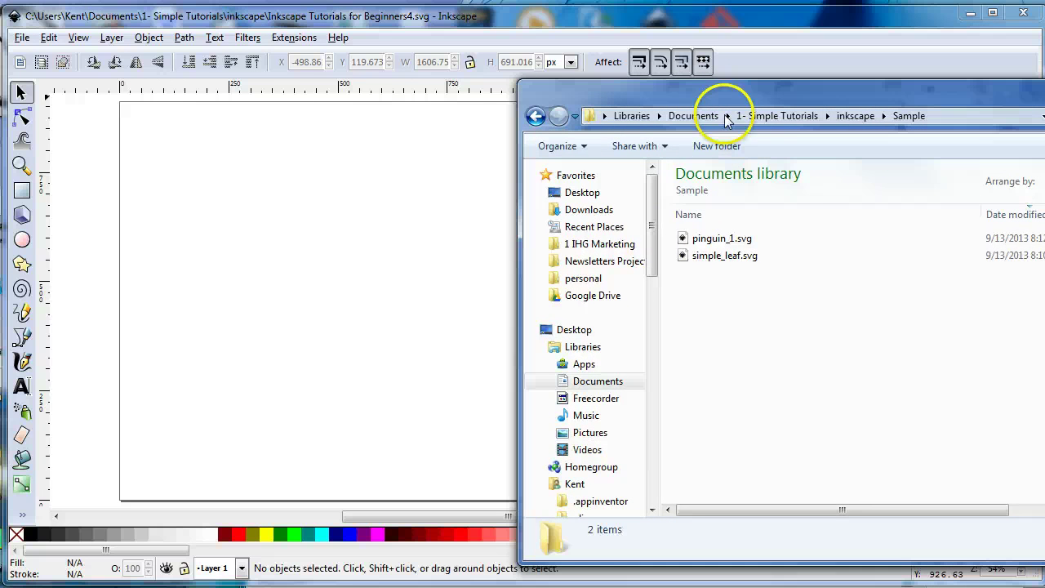
click(704, 240)
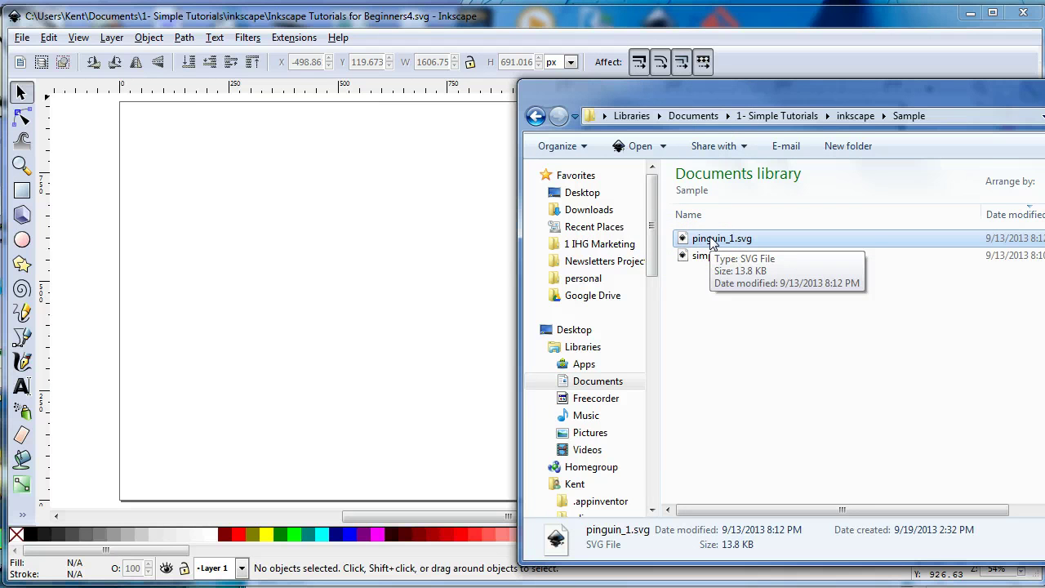
mouse_move(710, 242)
mouse_down()
mouse_move(354, 238)
mouse_move(344, 276)
mouse_up()
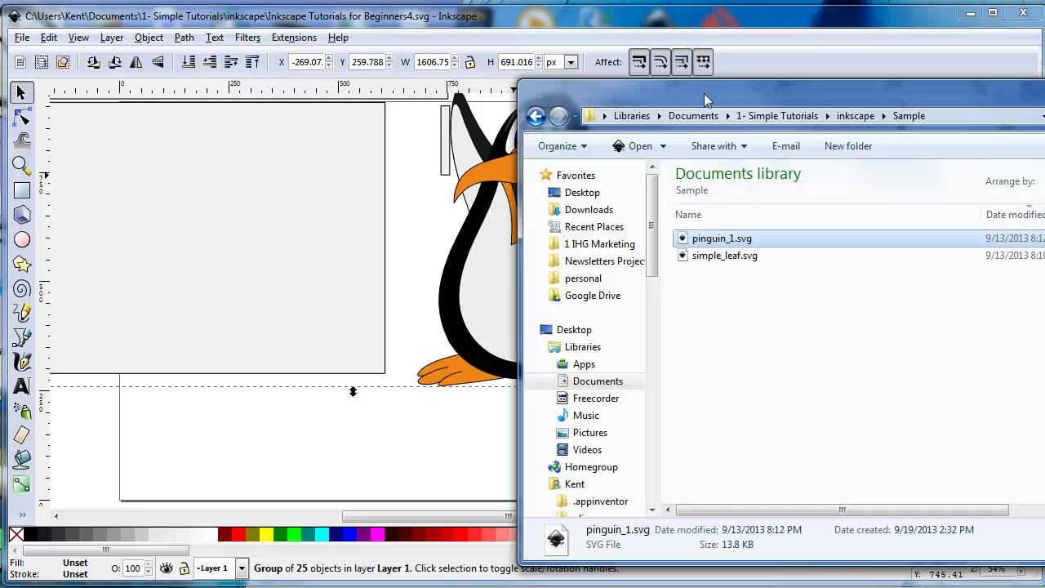
drag(704, 93, 1044, 49)
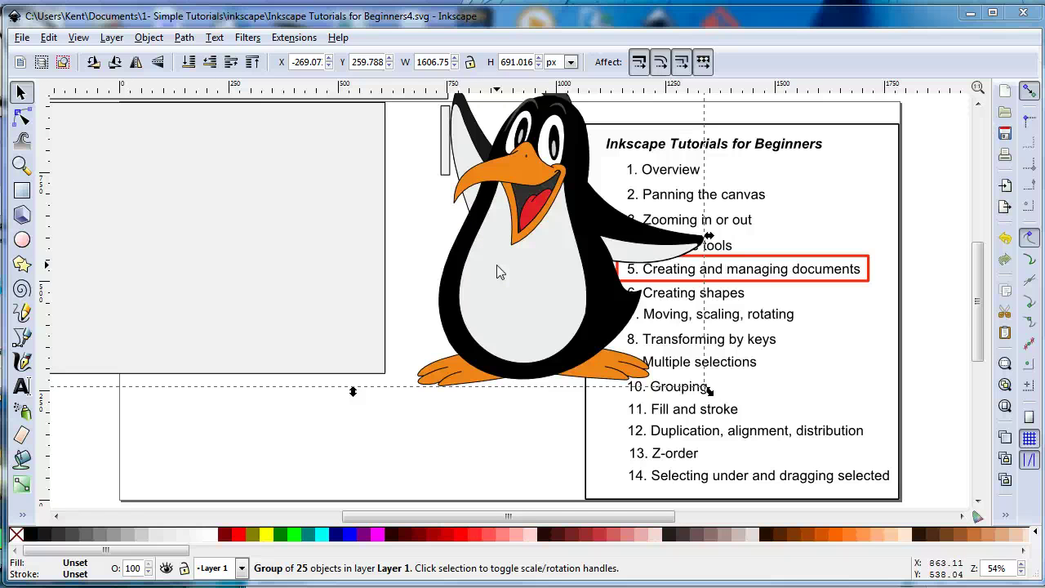
Send pinguin_1.svg to the Recycle Bin, then reselect and delete the penguin group
key(Delete)
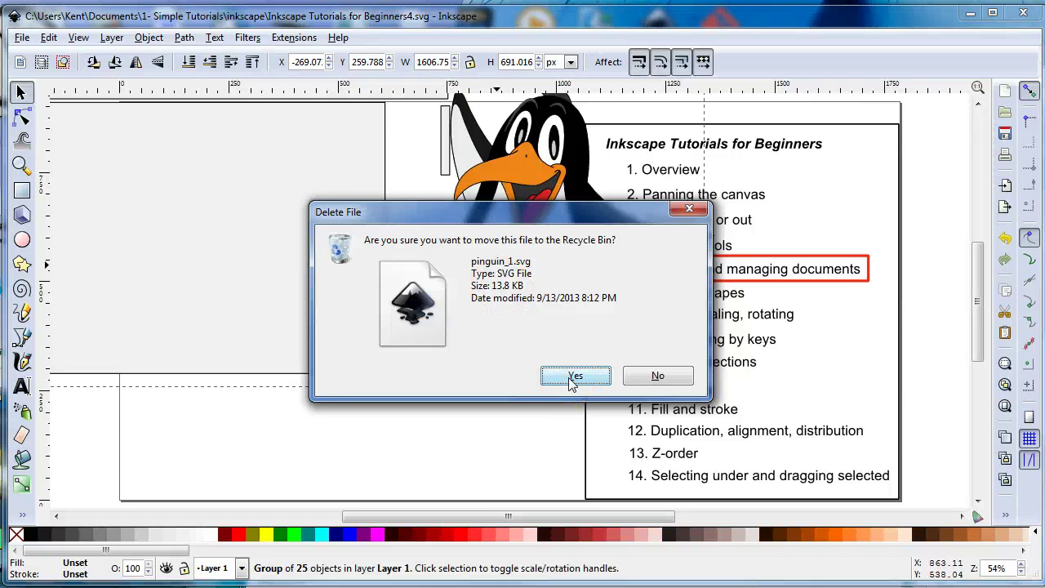
click(574, 377)
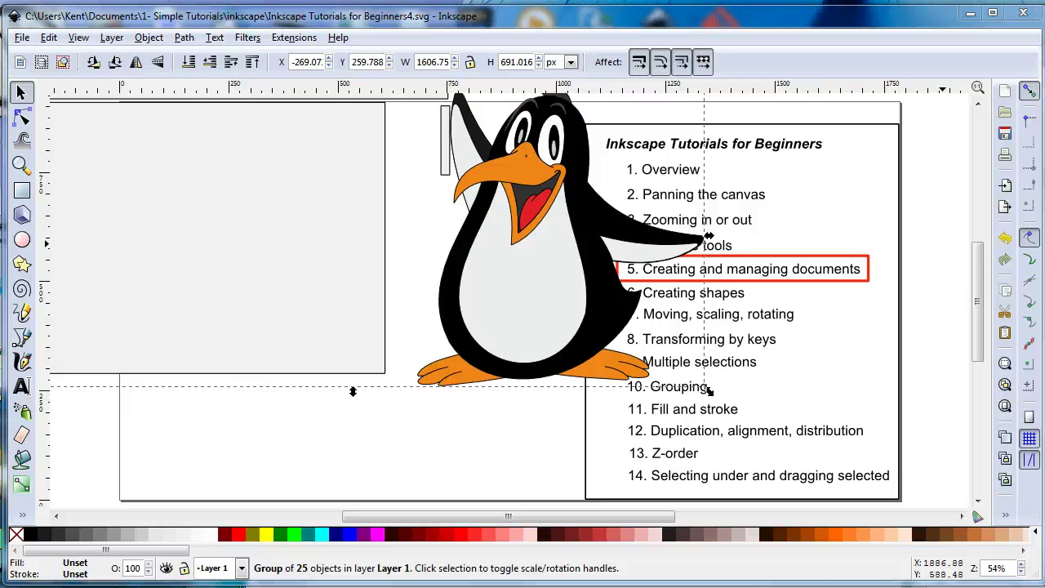
drag(477, 285, 473, 355)
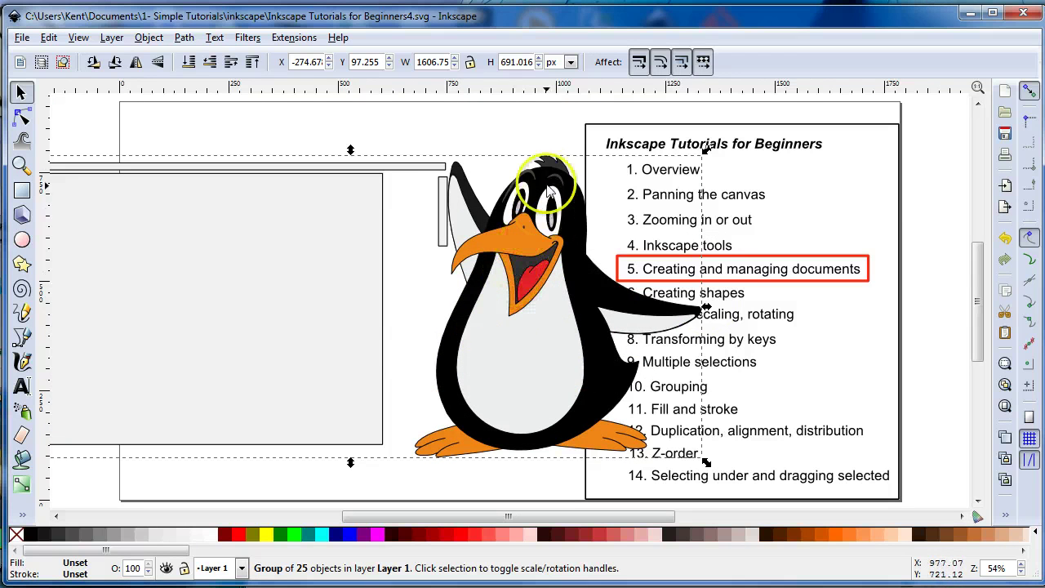
click(518, 140)
click(545, 276)
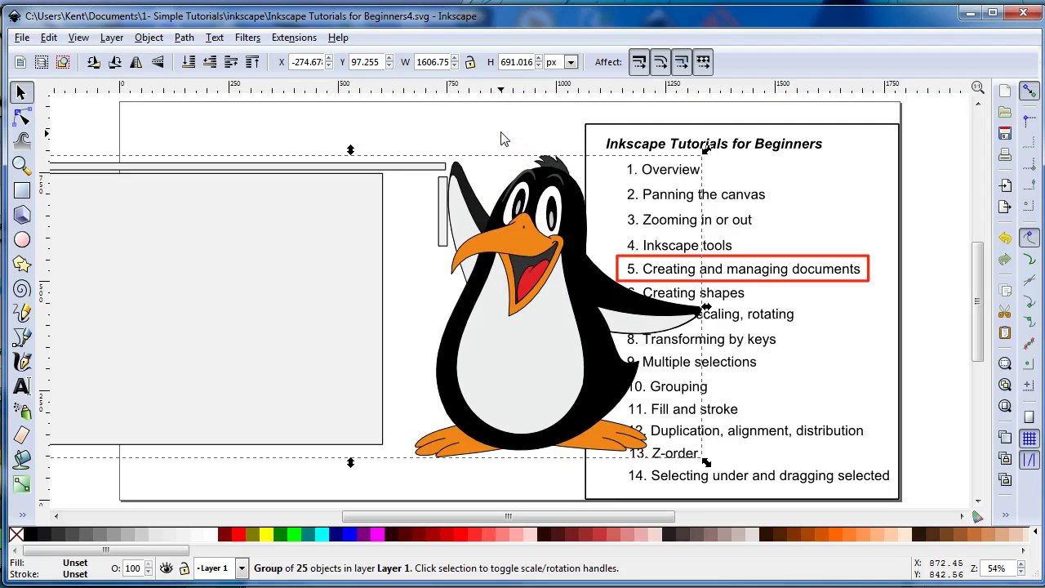
key(Delete)
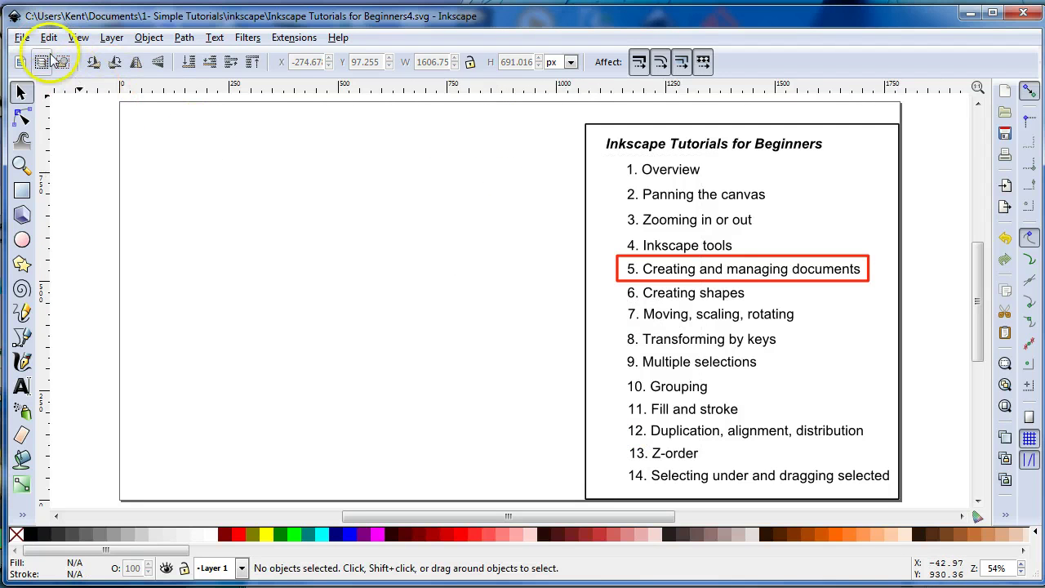
Start File > Import, then cancel the Select file to import dialog
click(22, 37)
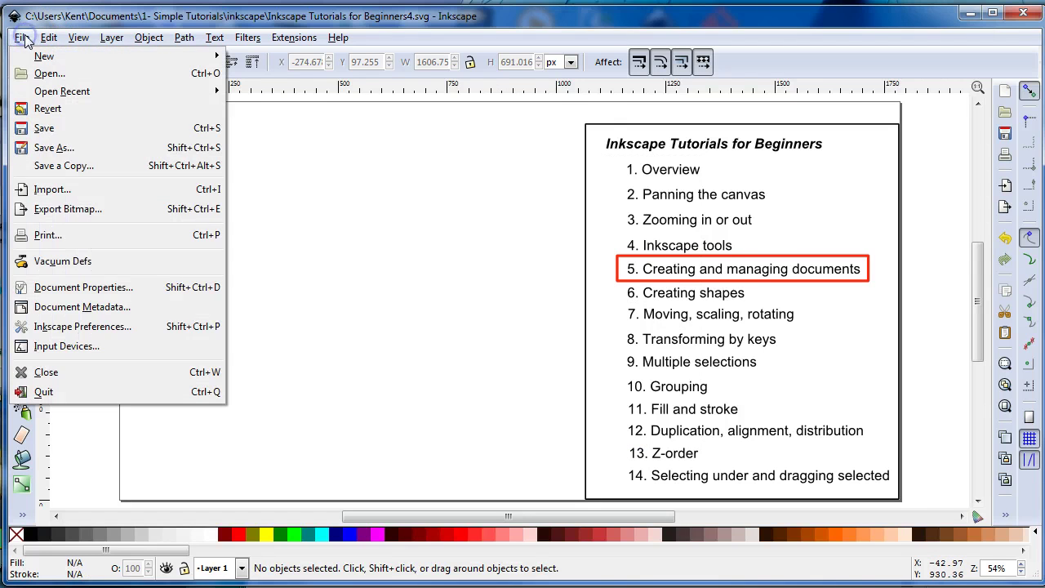
click(59, 196)
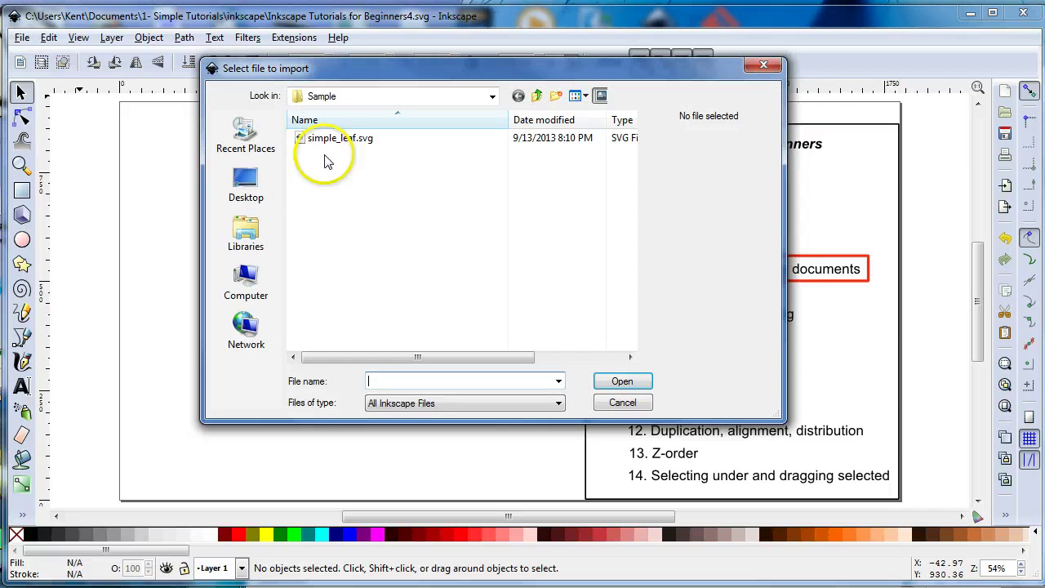
click(626, 403)
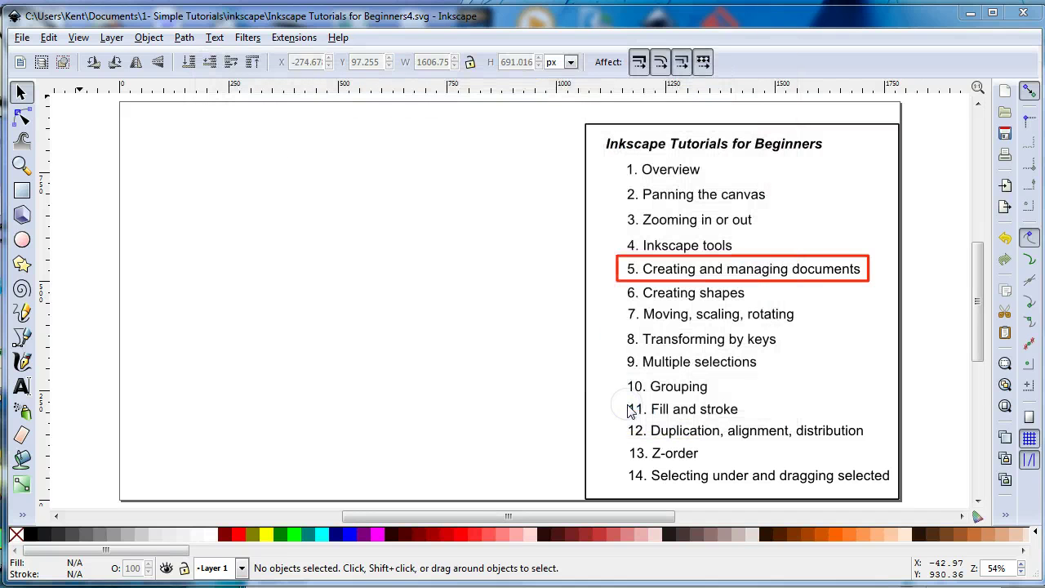
click(276, 394)
Open simple_leaf.svg from the Sample folder via File > Open
click(23, 38)
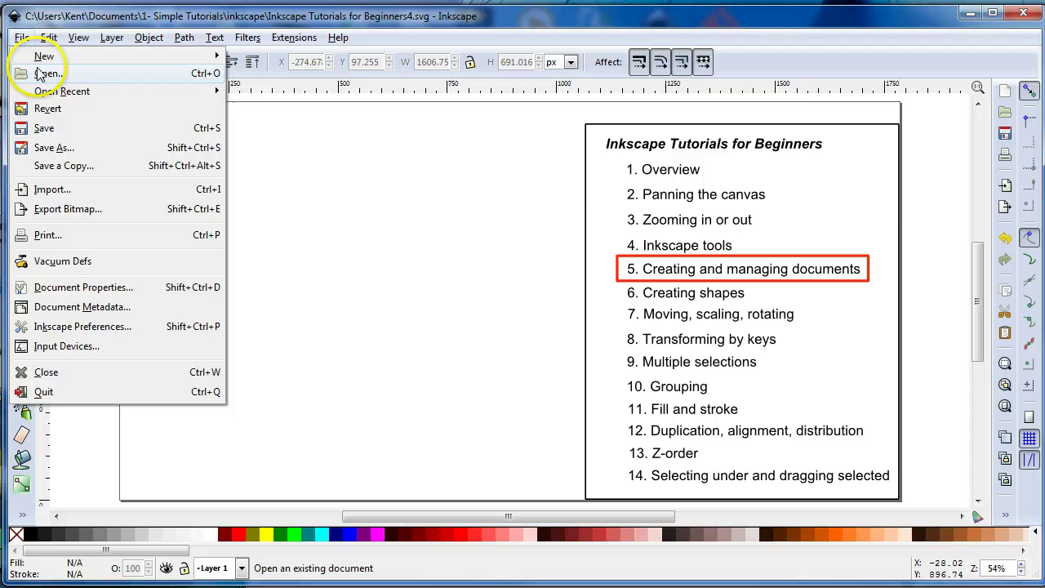
click(46, 73)
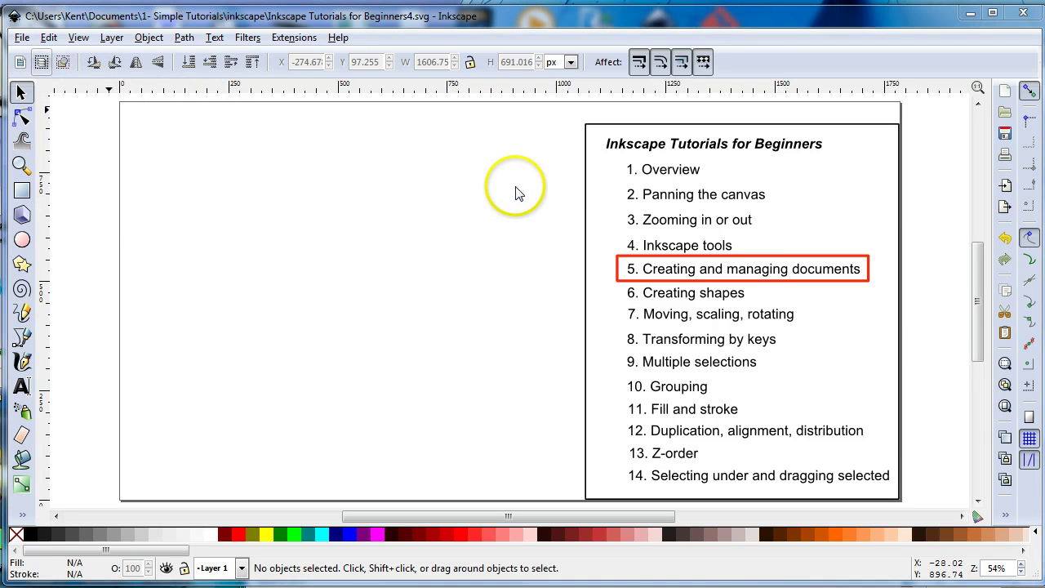
click(309, 139)
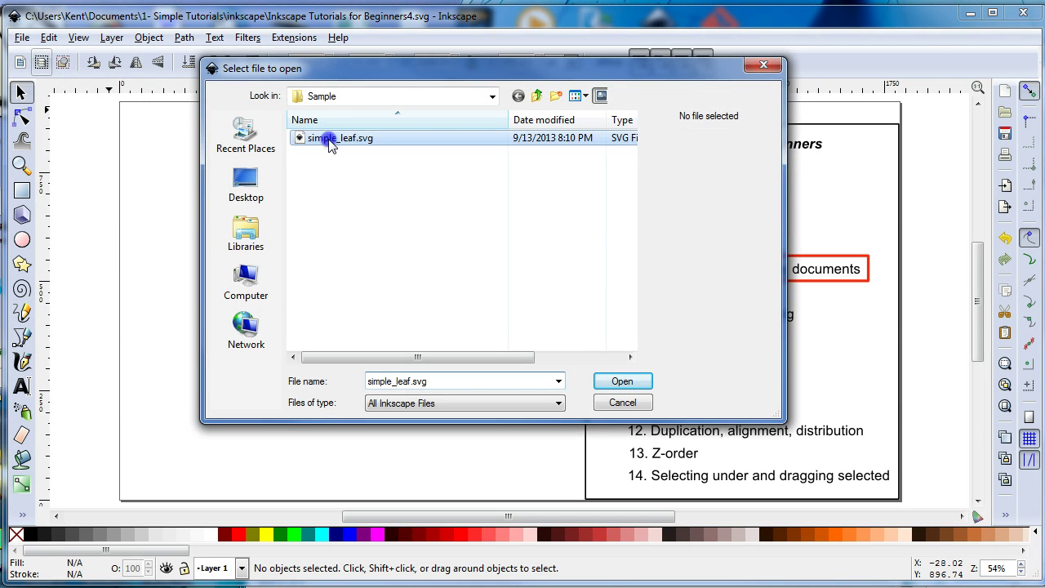
click(623, 384)
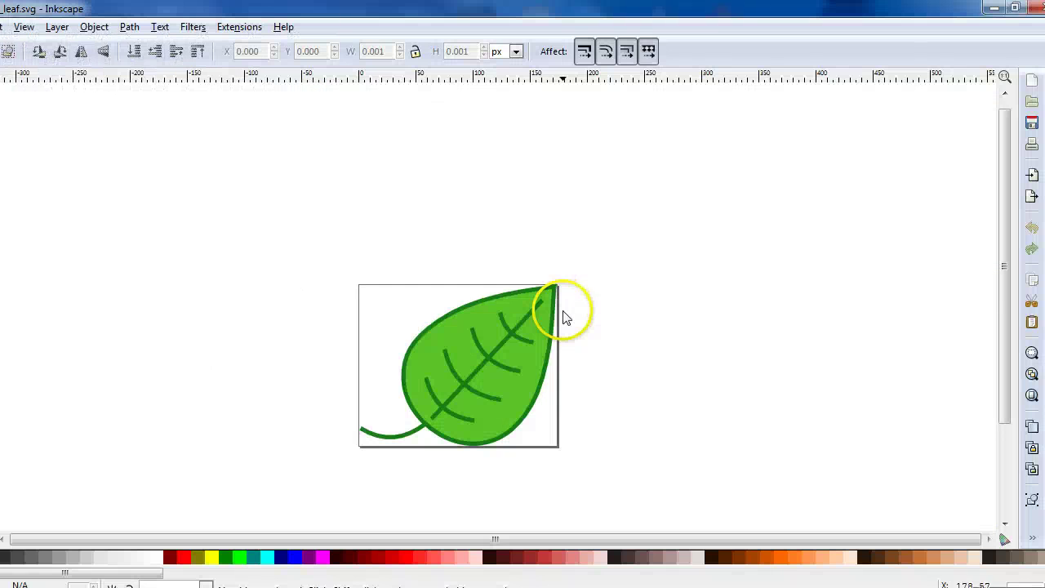
Restore down the leaf window and copy the leaf drawing
click(1015, 8)
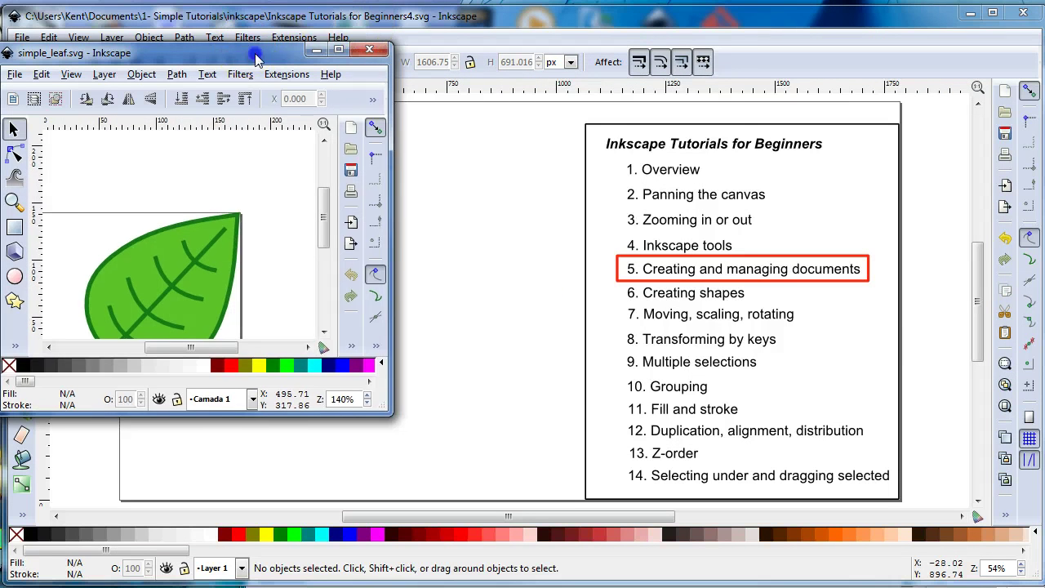
drag(259, 51, 600, 59)
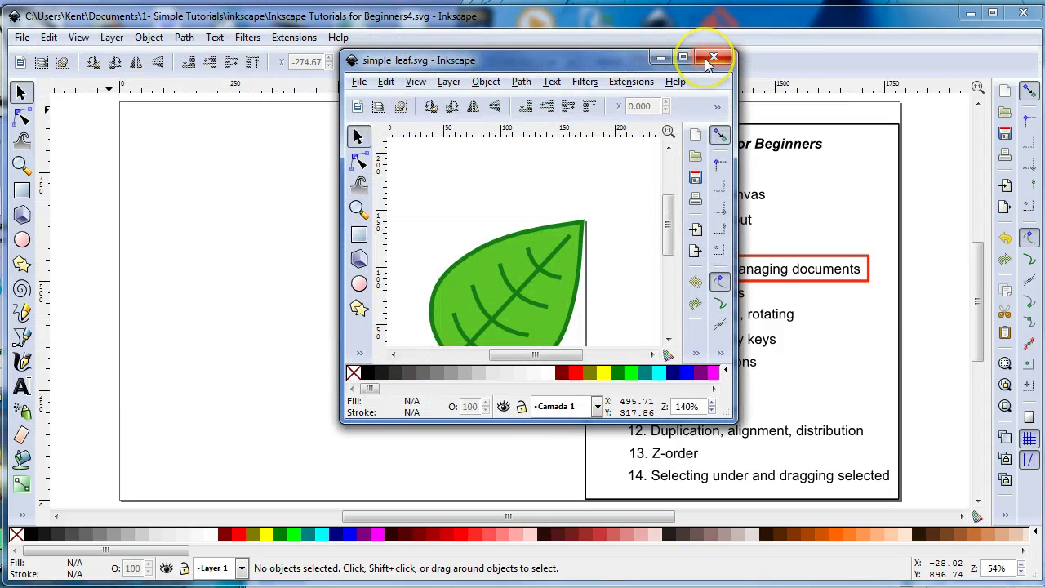
click(505, 270)
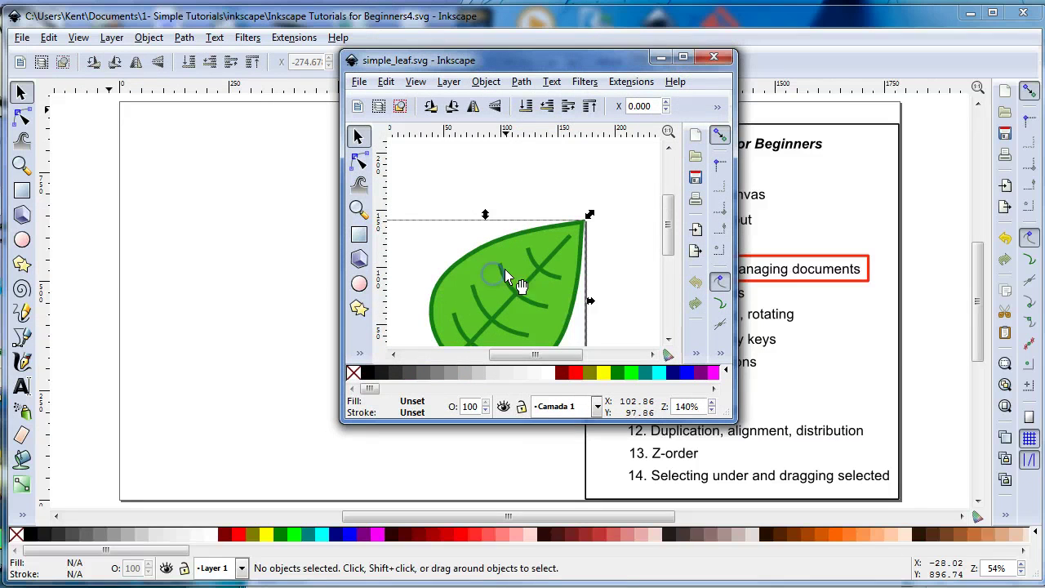
right_click(505, 270)
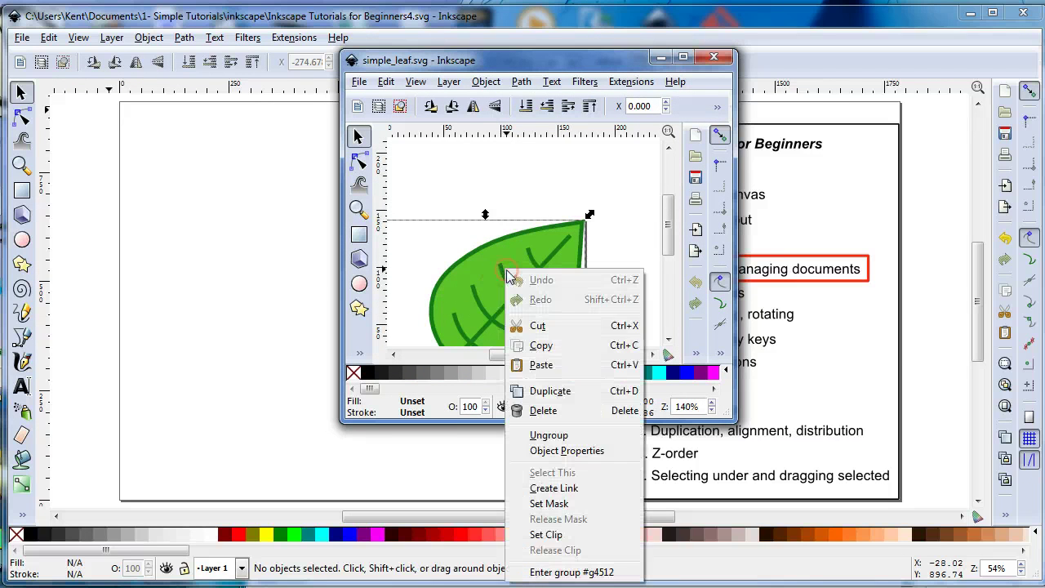
click(541, 346)
Paste the leaf into the tutorial canvas, then select and delete it
click(255, 276)
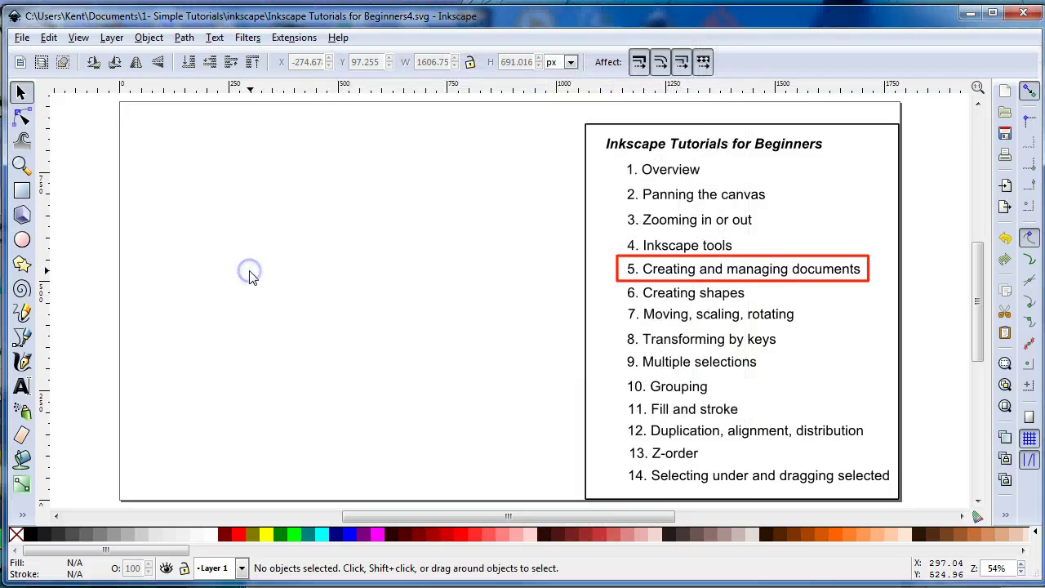
right_click(249, 271)
click(283, 365)
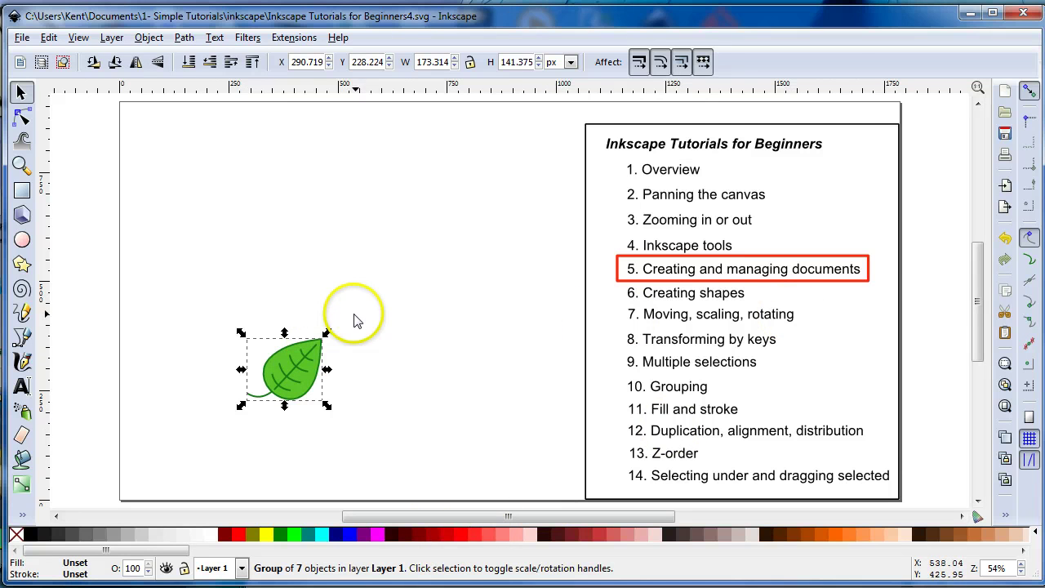
click(354, 345)
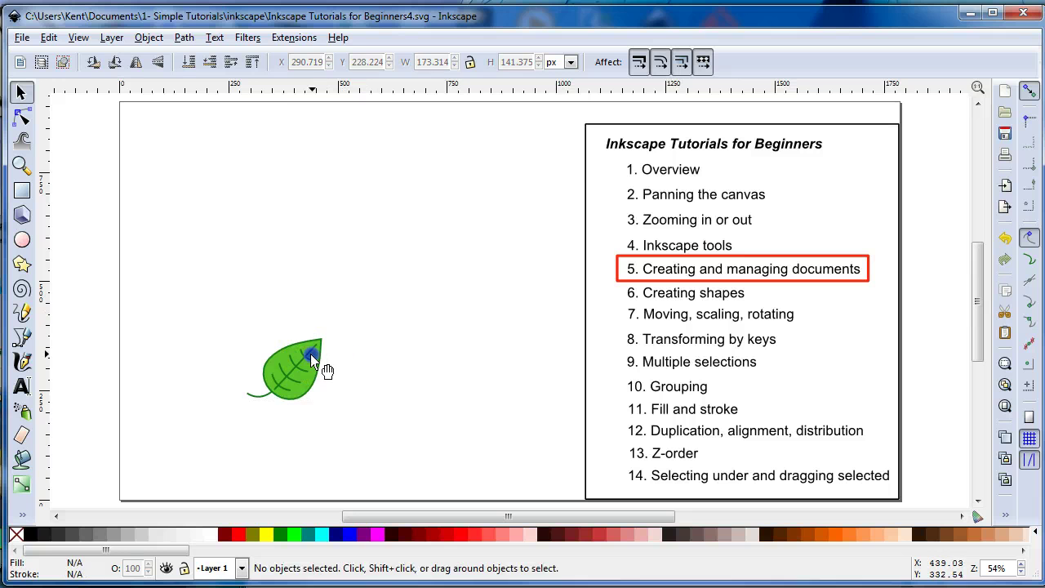
click(311, 356)
key(Delete)
click(312, 341)
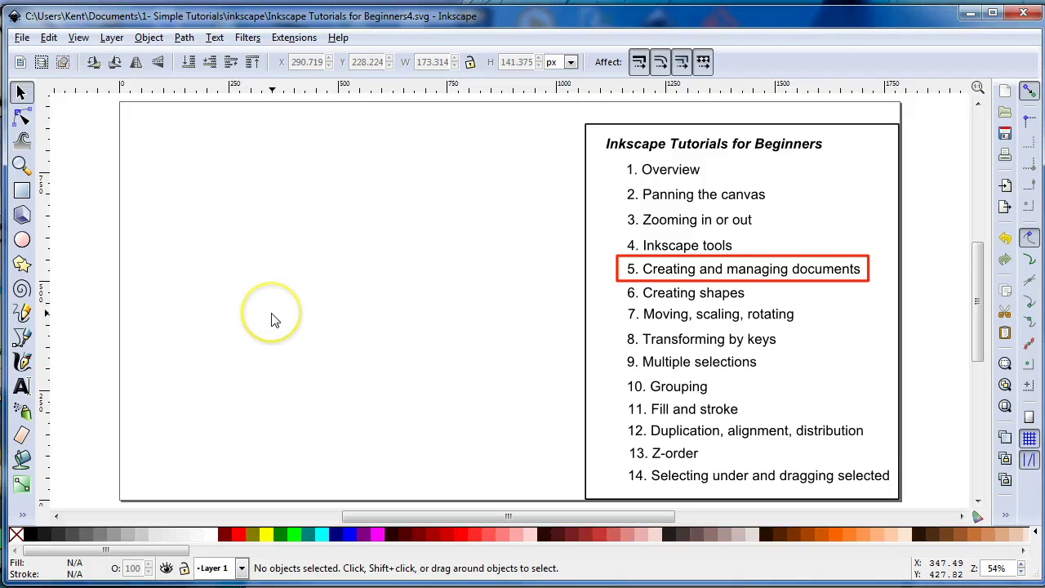
click(272, 335)
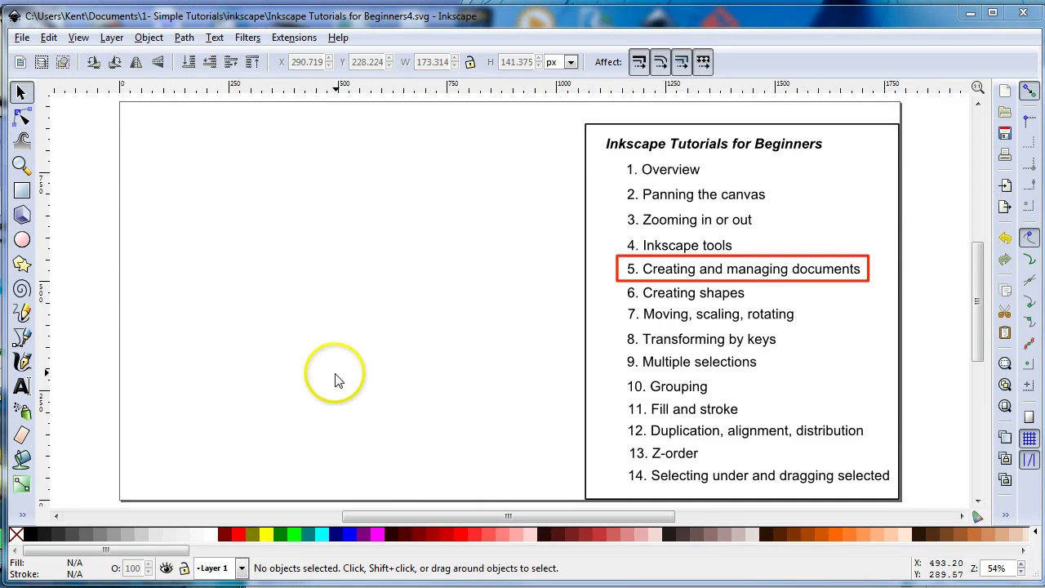
Create blank 'New document 35' from the Default template and reposition its window over the tutorial
click(22, 37)
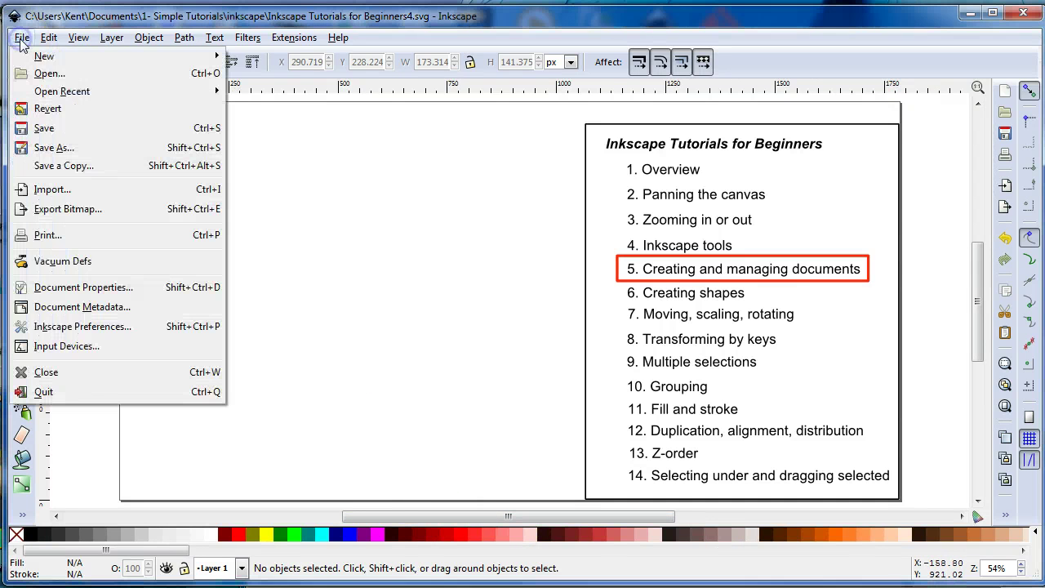
mouse_move(44, 58)
click(269, 57)
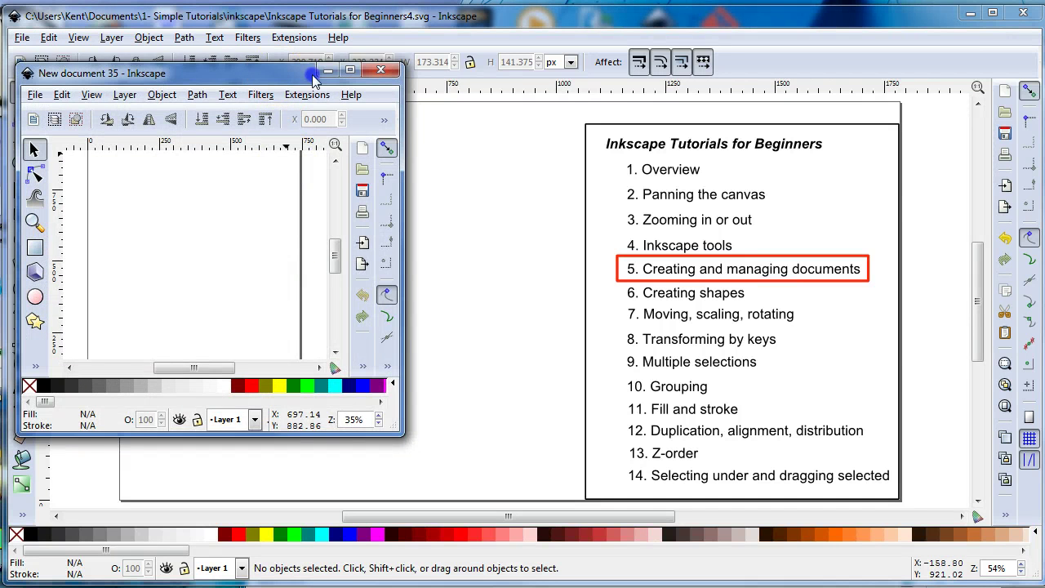
drag(312, 79, 476, 105)
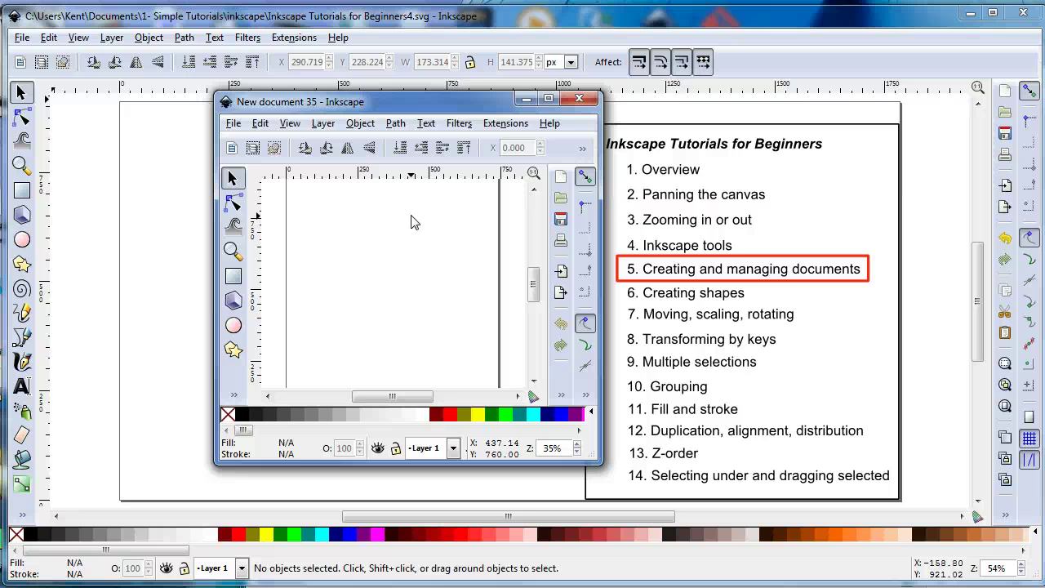
key(ctrl+w)
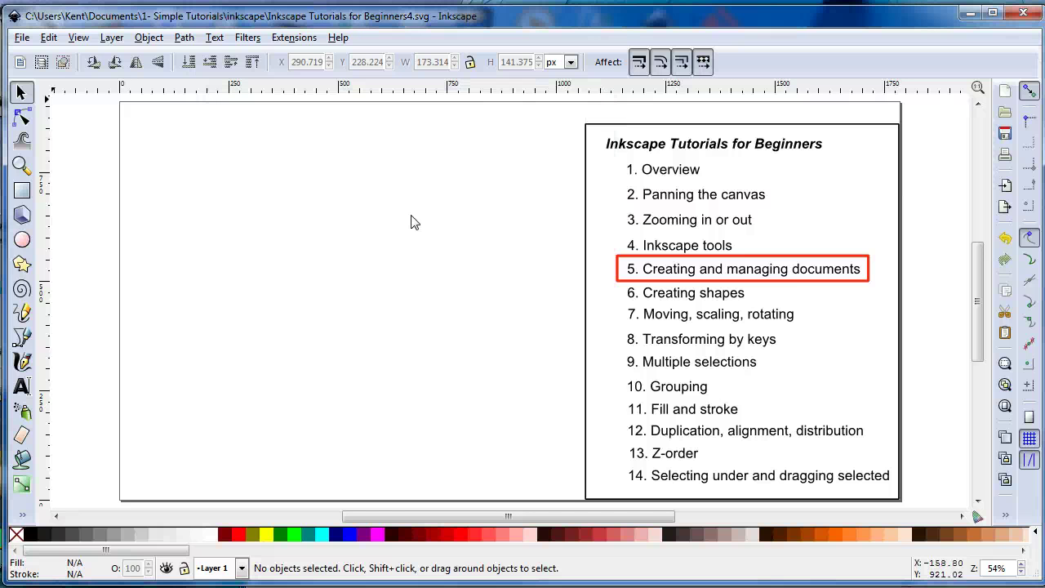
key(alt+Tab)
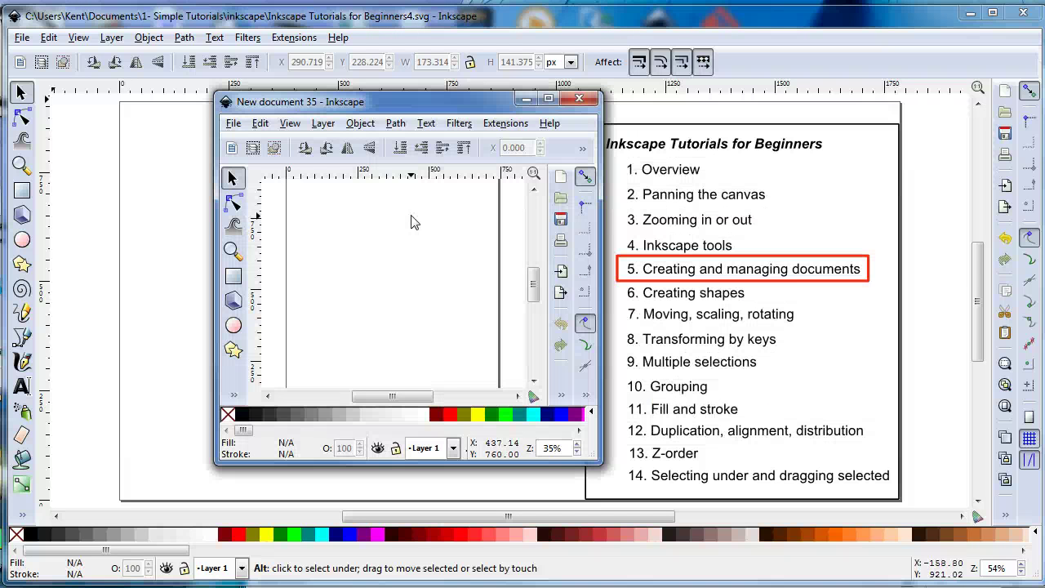
drag(455, 98, 526, 92)
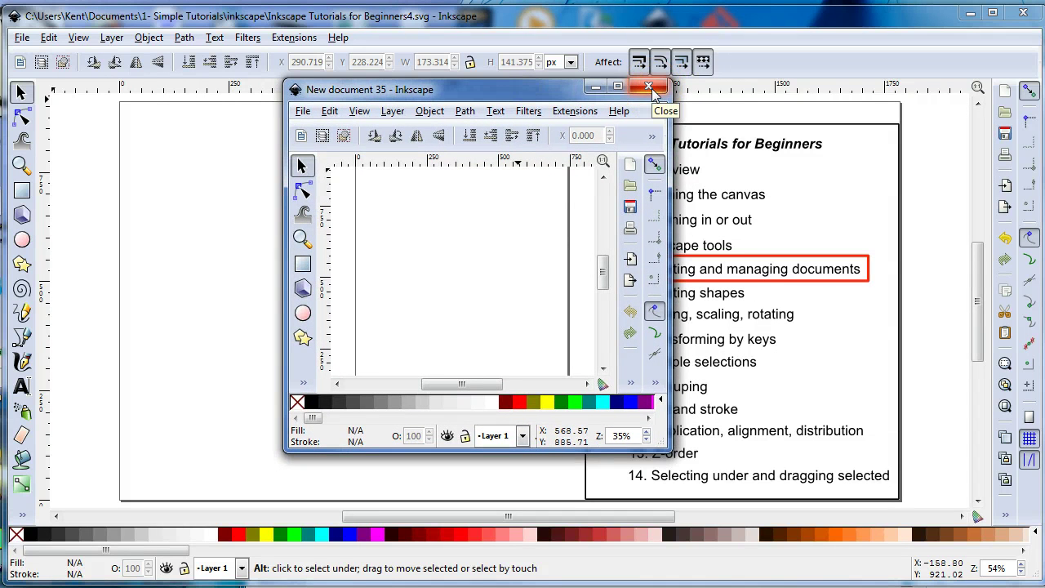
drag(501, 93, 328, 100)
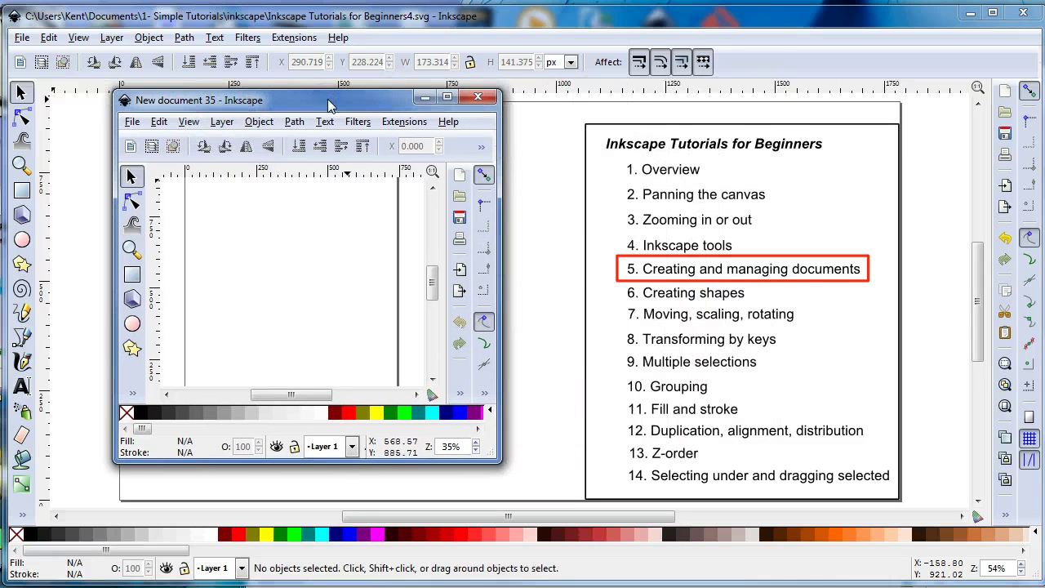
drag(480, 98, 369, 100)
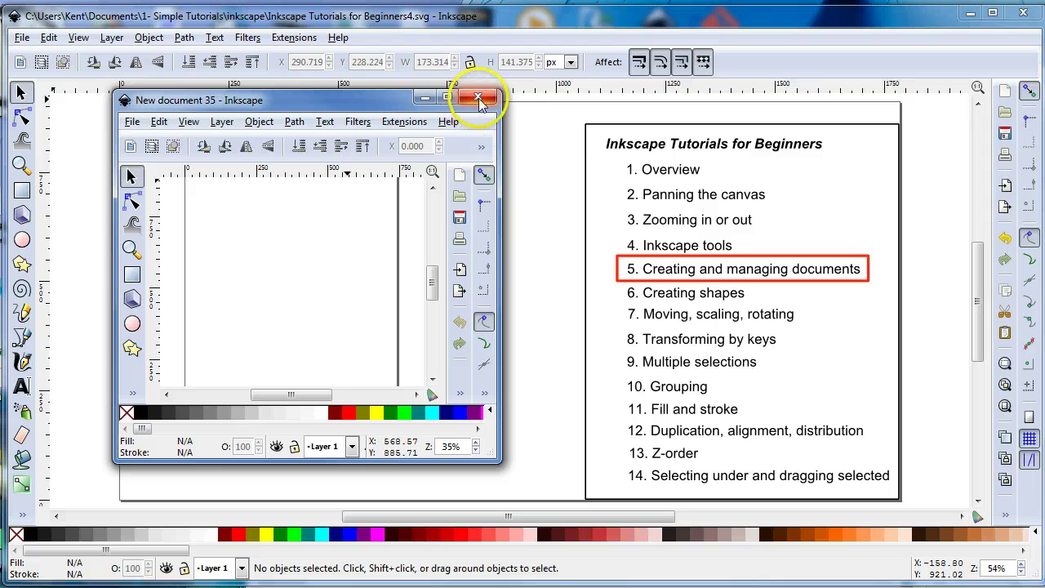
drag(317, 96, 352, 86)
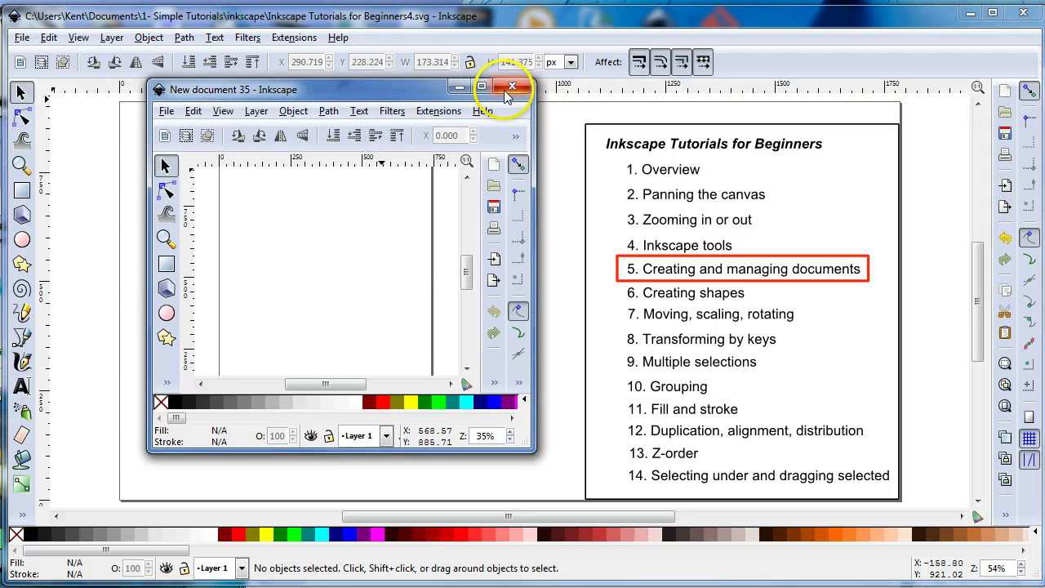